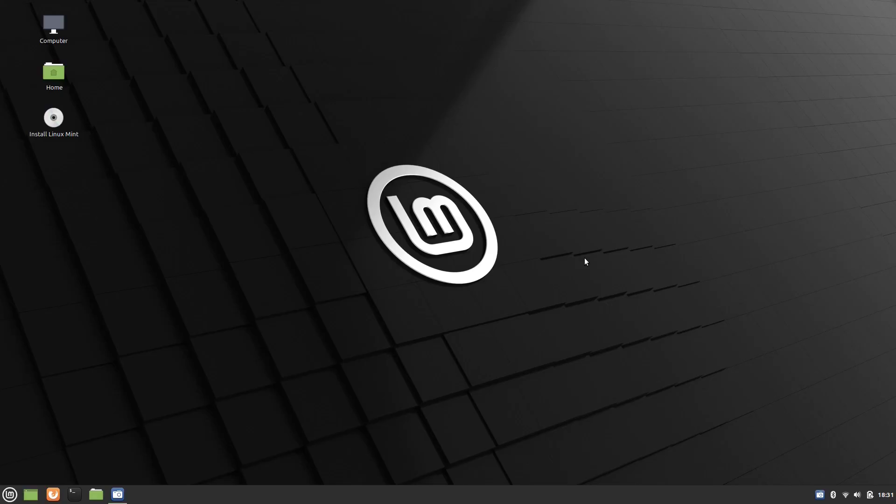
# Open and close the Home folder, then open and dismiss the application menu
pyautogui.click(96, 494)
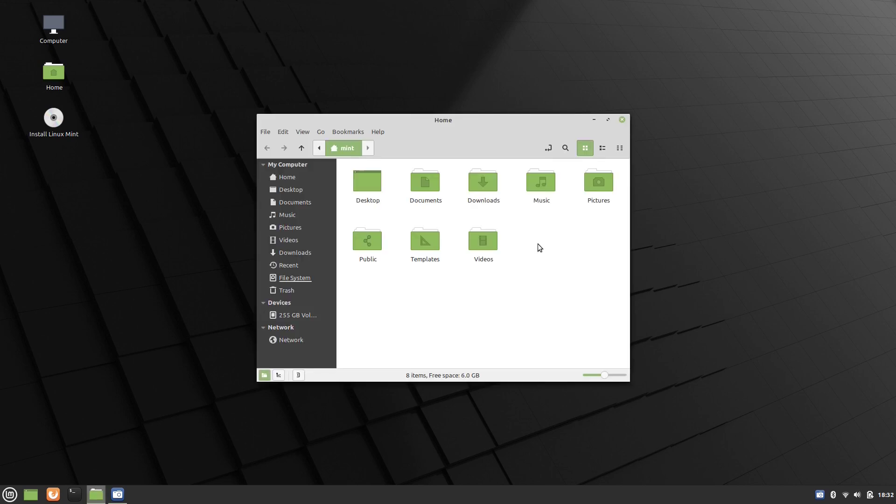
pyautogui.click(622, 120)
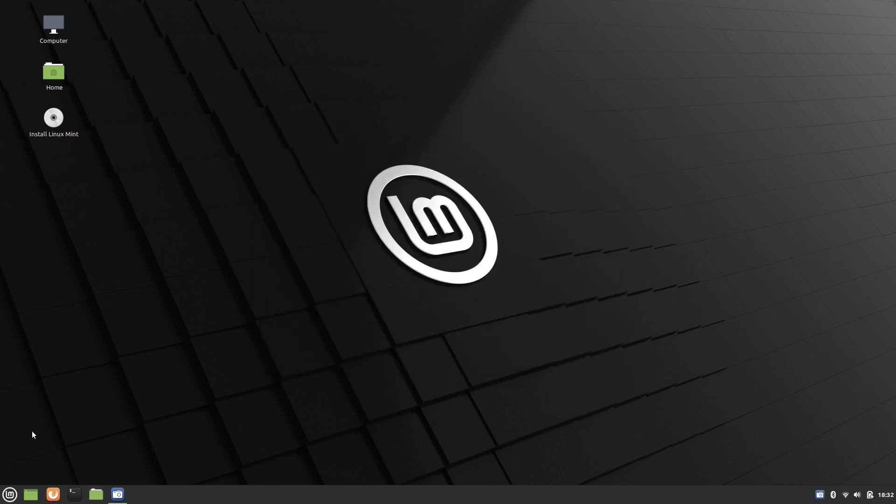
pyautogui.click(10, 495)
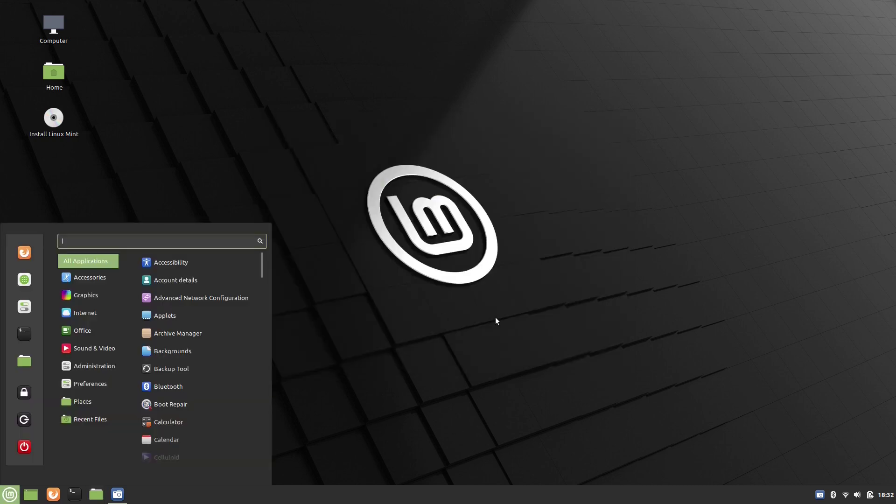
pyautogui.click(512, 312)
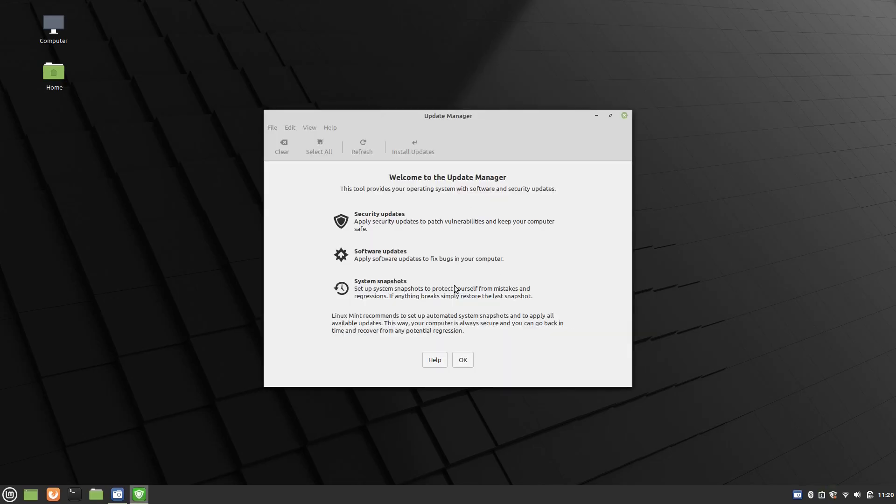
# Dismiss Update Manager's welcome page and switch to the faster local mirror
pyautogui.click(463, 360)
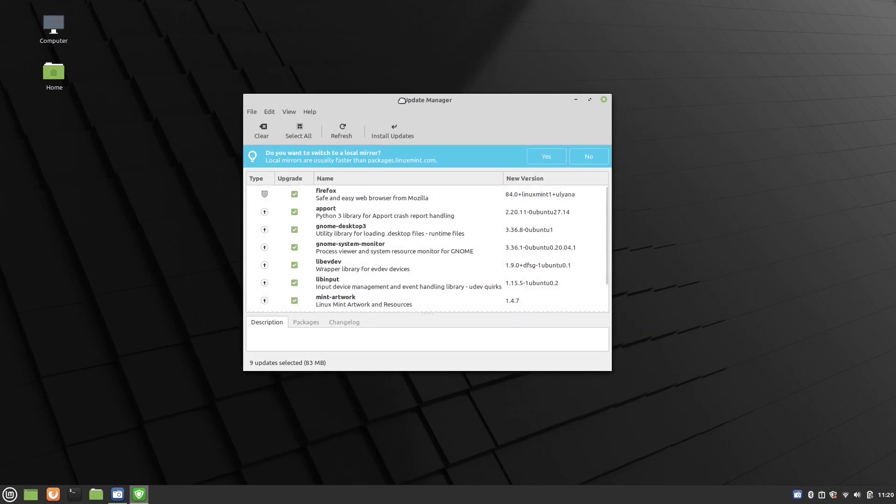
pyautogui.click(550, 135)
pyautogui.scroll(-2, 498, 189)
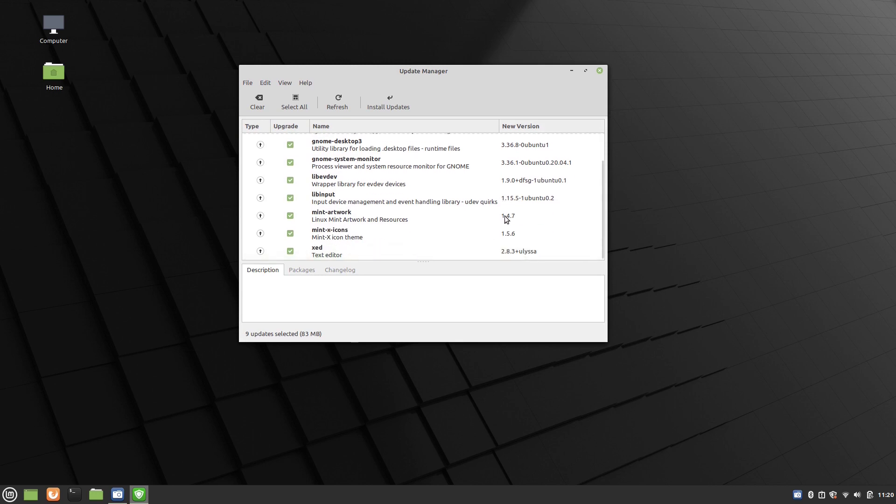
pyautogui.scroll(2, 504, 203)
# Install the 9 selected updates, accepting the extra gir1.2-gtksource-4 package and authenticating with the password
pyautogui.click(388, 102)
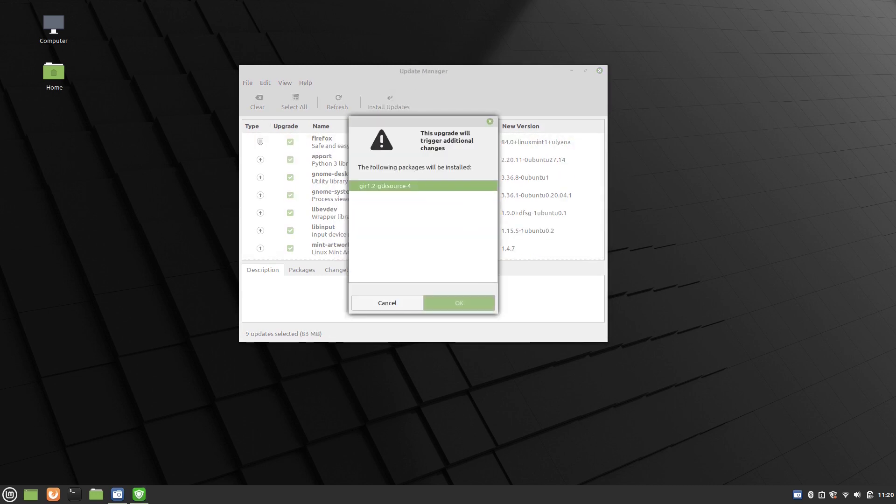
pyautogui.click(459, 303)
pyautogui.write('••••••••')
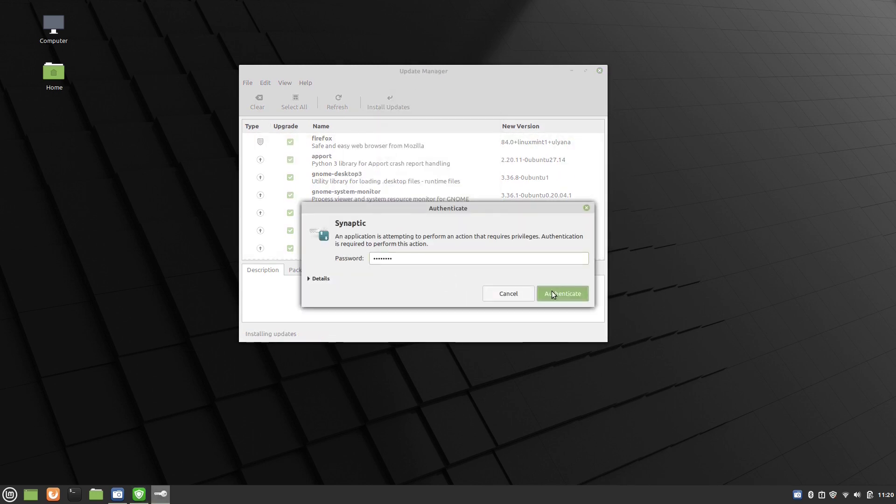
pyautogui.click(556, 292)
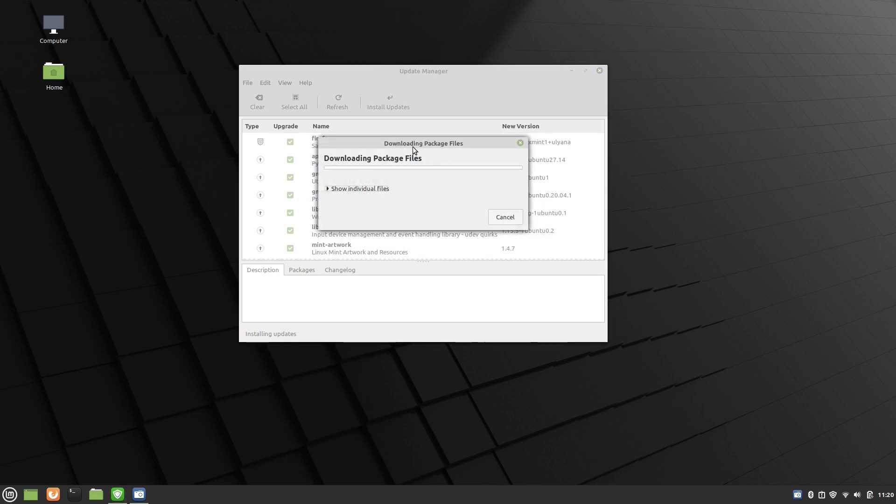
pyautogui.moveTo(412, 147); pyautogui.dragTo(436, 148)
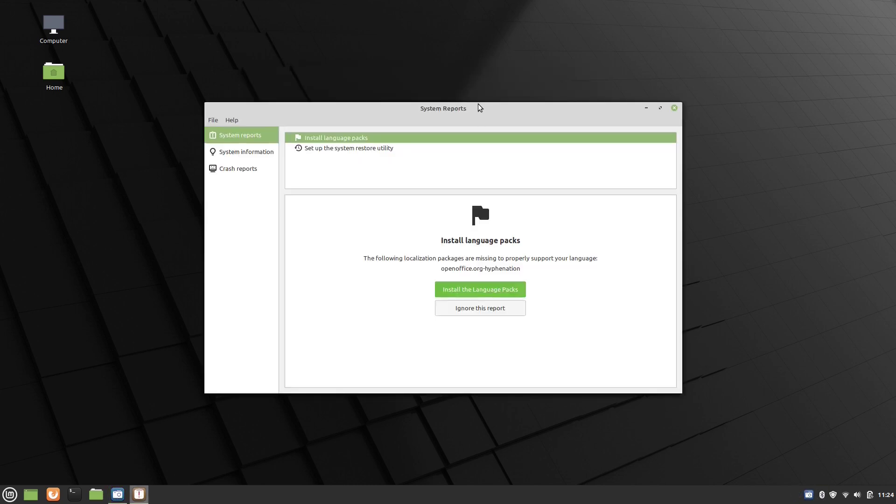
# Install the missing language packs for openoffice.org-hyphenation, authorising with the account password
pyautogui.click(483, 290)
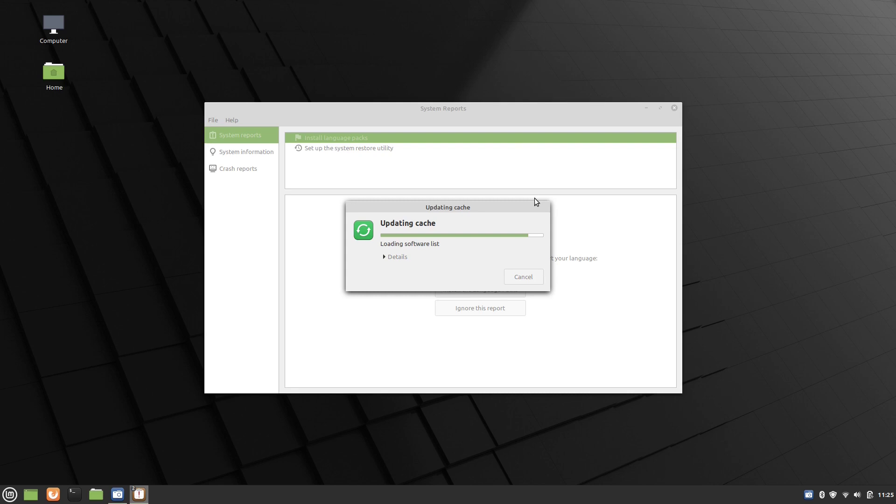
pyautogui.press('Return')
pyautogui.write('••••••••')
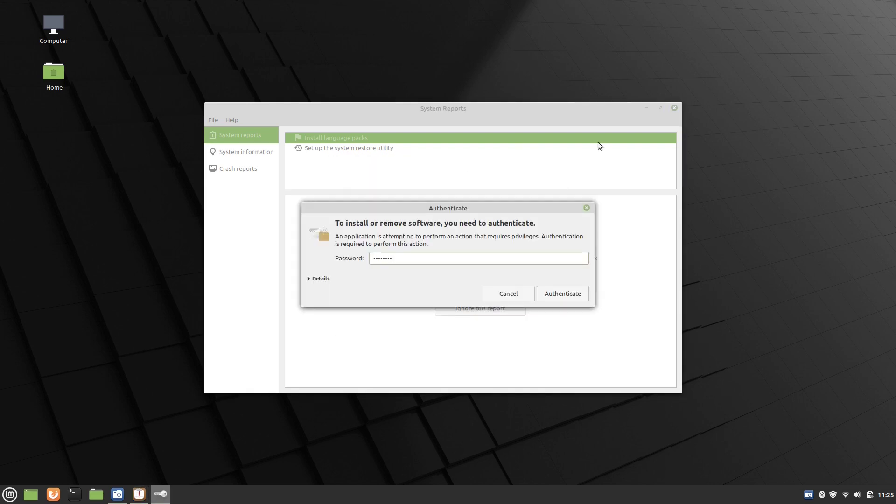
pyautogui.click(556, 291)
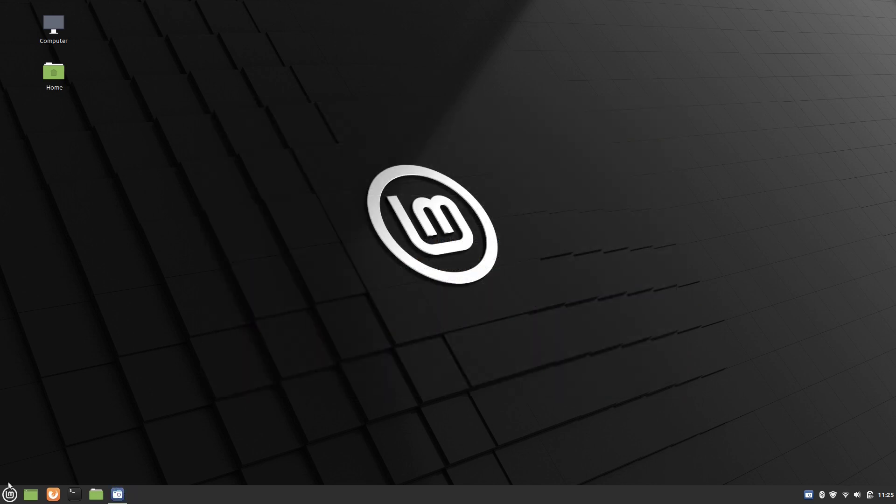
pyautogui.click(5, 498)
# Search 'well' to launch Welcome Screen and show its First Steps guide
pyautogui.write('well')
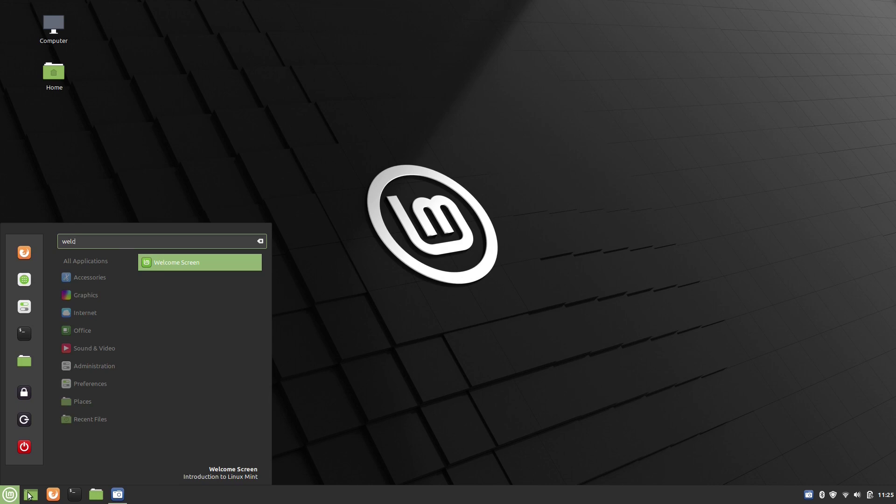
pyautogui.press('Return')
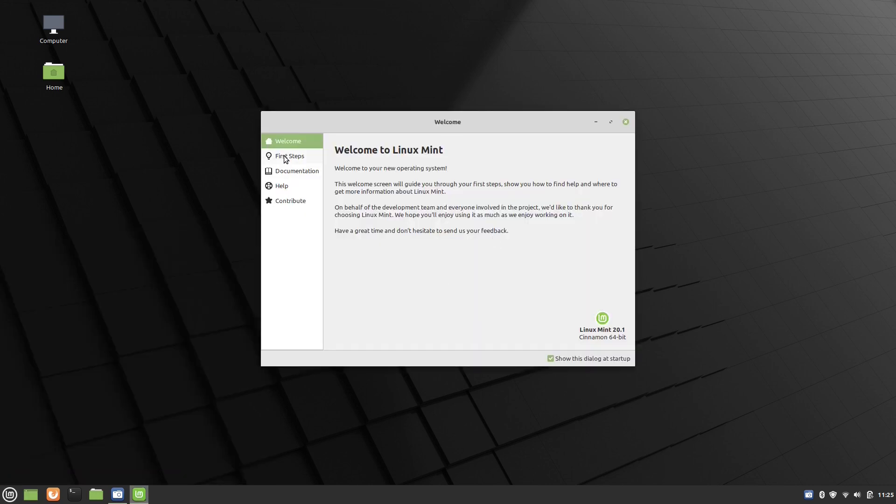
pyautogui.click(286, 157)
pyautogui.scroll(-5, 453, 245)
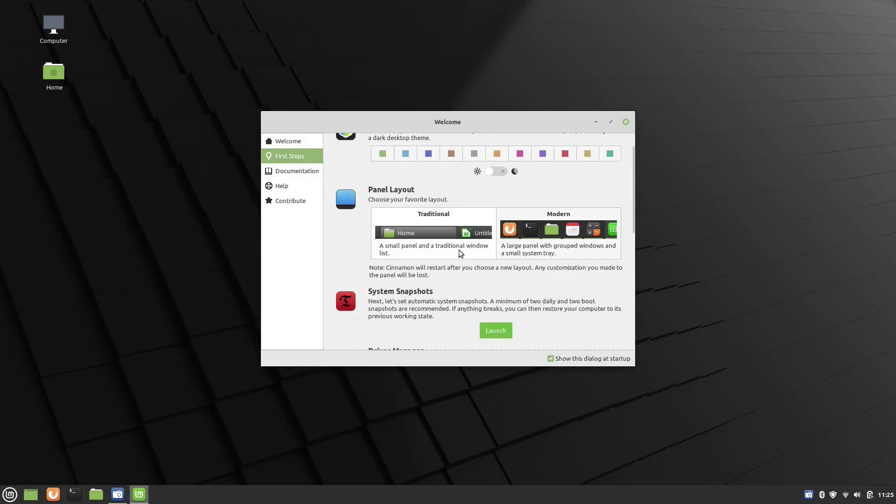
# Launch Driver Manager from First Steps and authorise it with the password
pyautogui.click(495, 285)
pyautogui.write('••••••••')
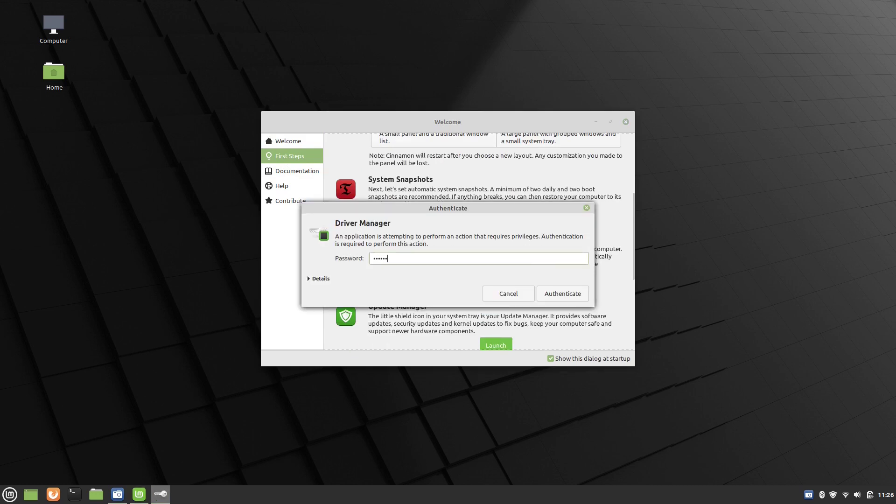
pyautogui.click(560, 296)
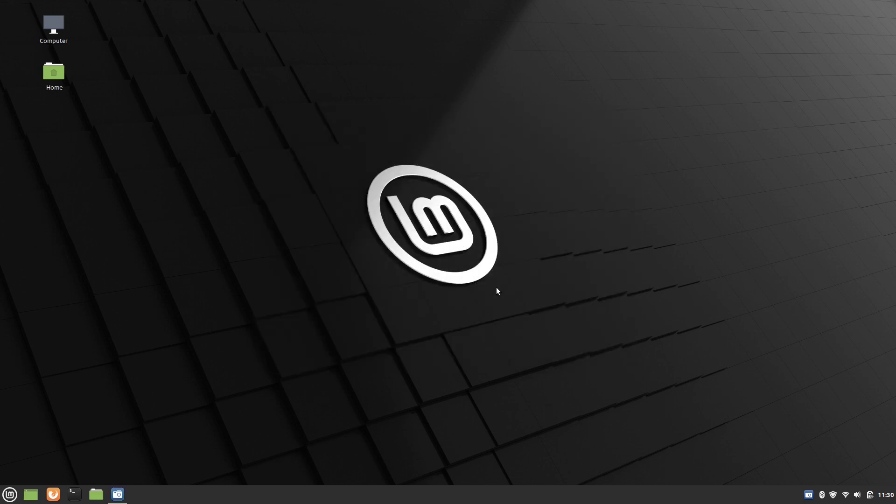
pyautogui.click(885, 498)
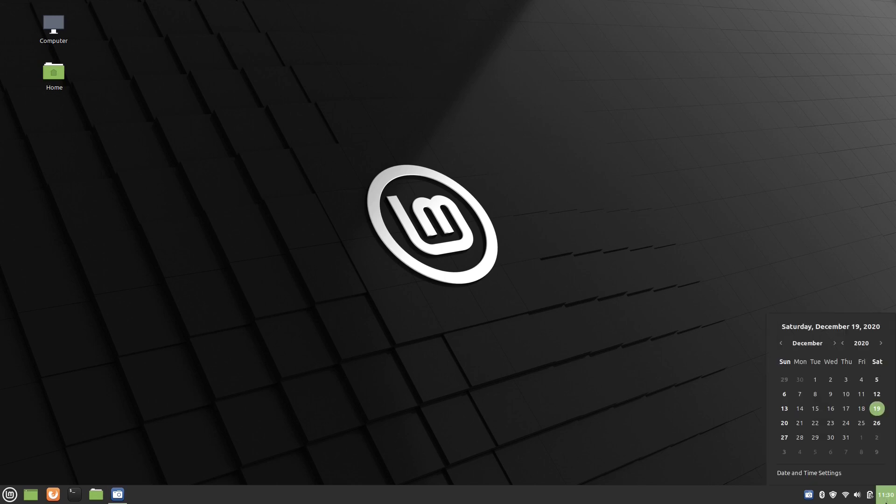
pyautogui.click(885, 501)
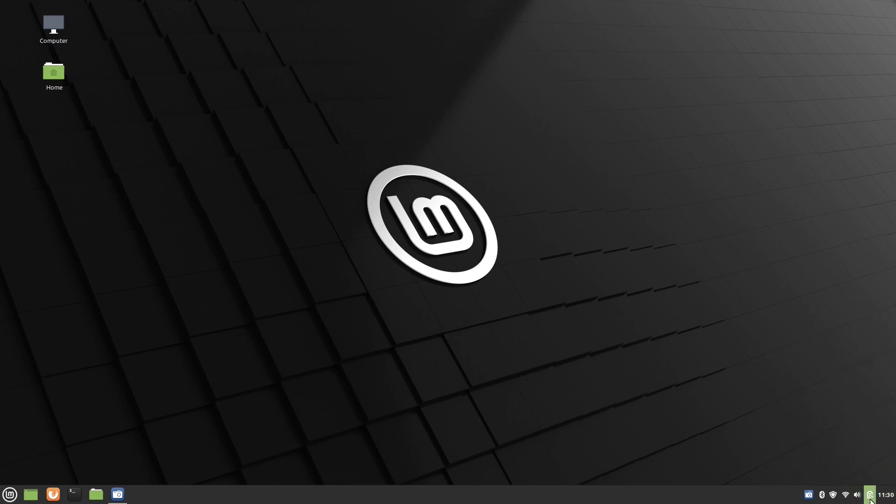
pyautogui.click(871, 498)
pyautogui.click(871, 499)
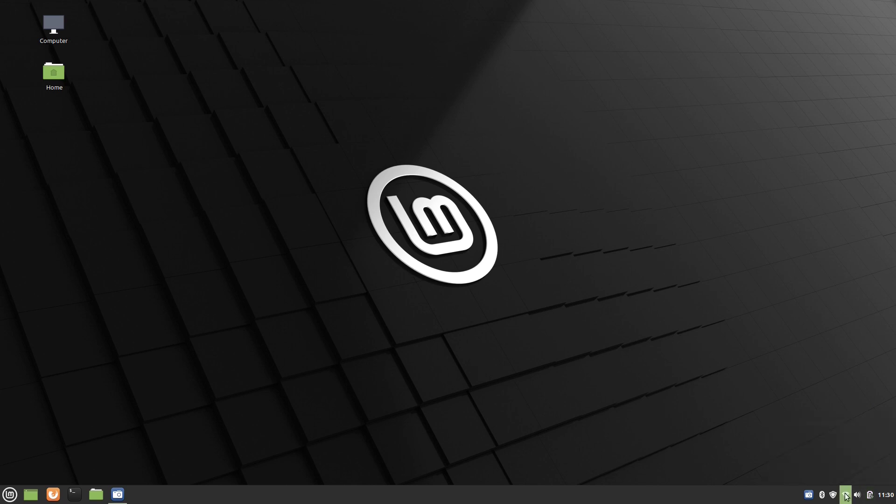
pyautogui.click(857, 497)
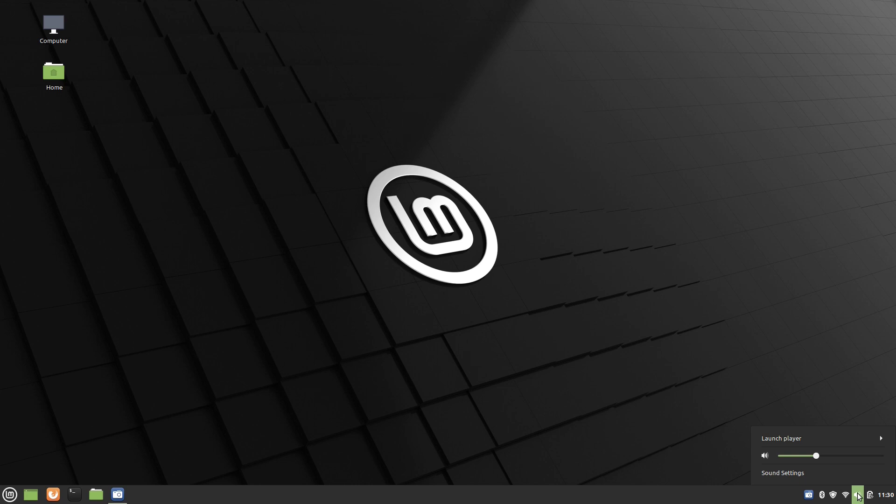
pyautogui.click(859, 496)
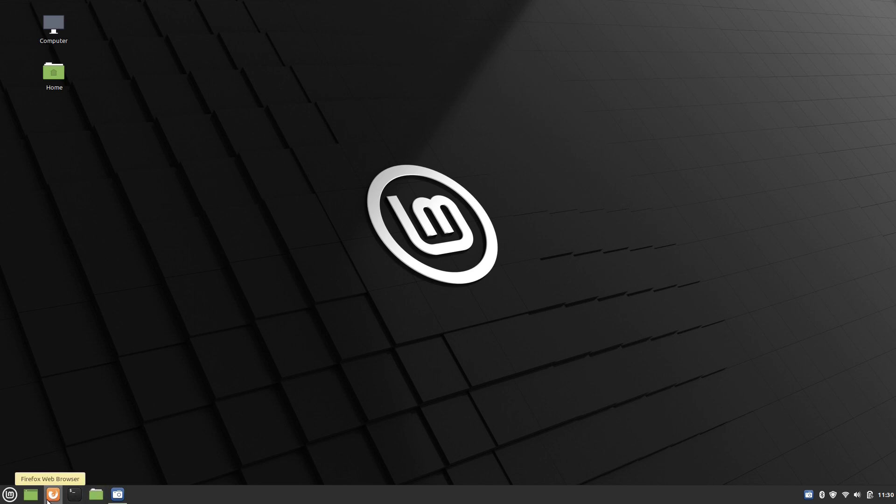
pyautogui.click(10, 495)
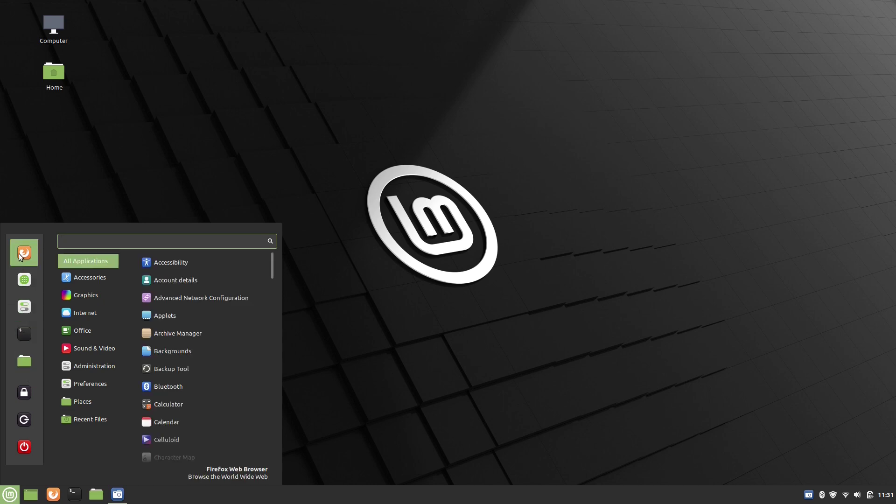
# Open Software Manager from the menu favourites to view its front page, then close it
pyautogui.click(17, 283)
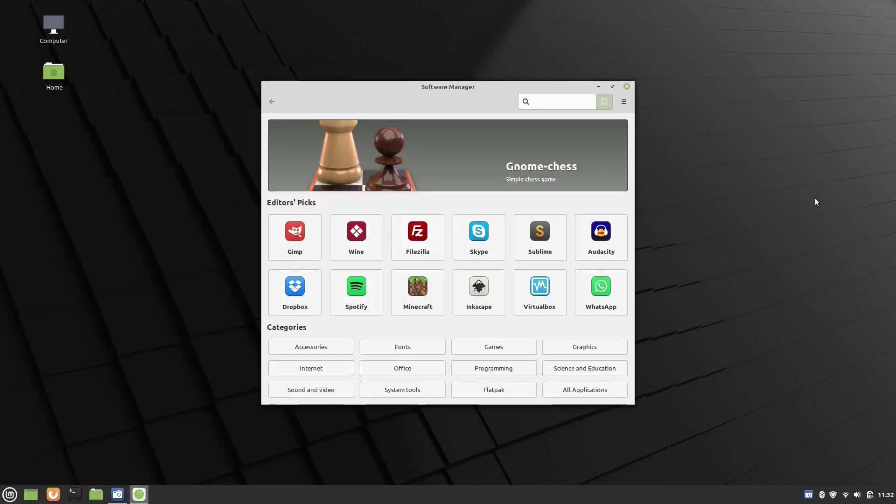
pyautogui.hotkey('alt', 'F4')
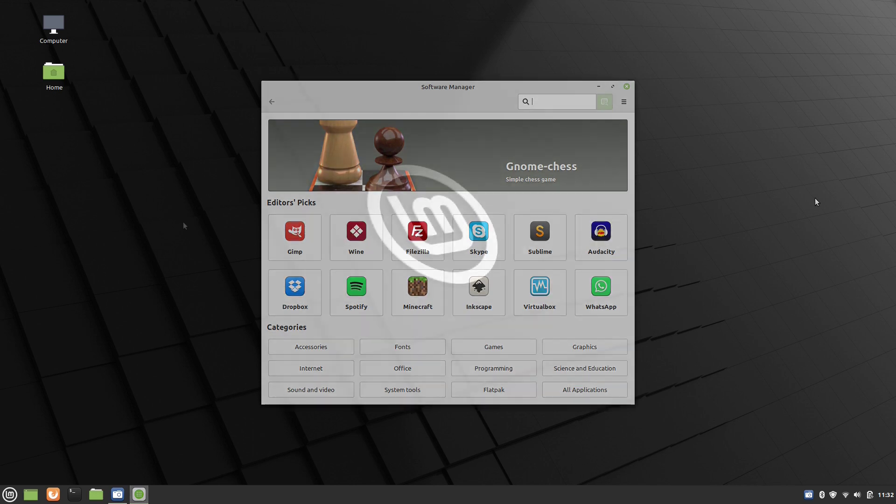
pyautogui.rightClick(240, 117)
# Go from the desktop's Customize layout to Desktop Settings and enable the Trash icon
pyautogui.click(267, 215)
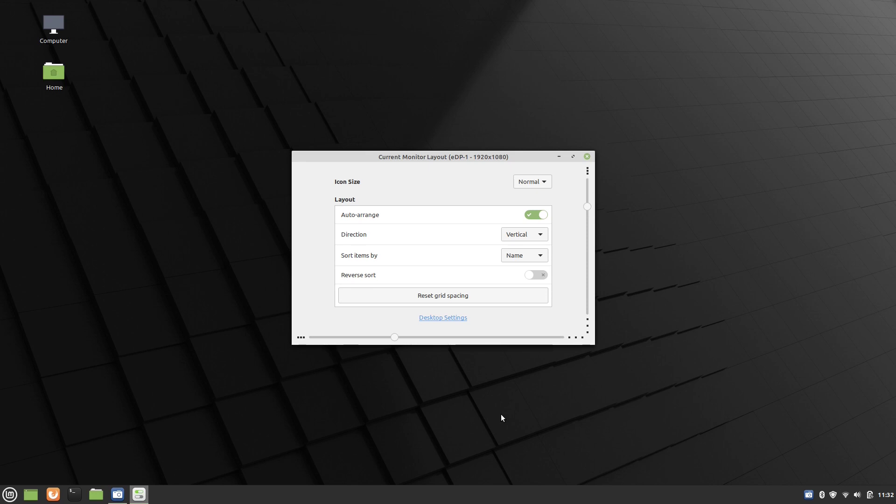
pyautogui.click(445, 319)
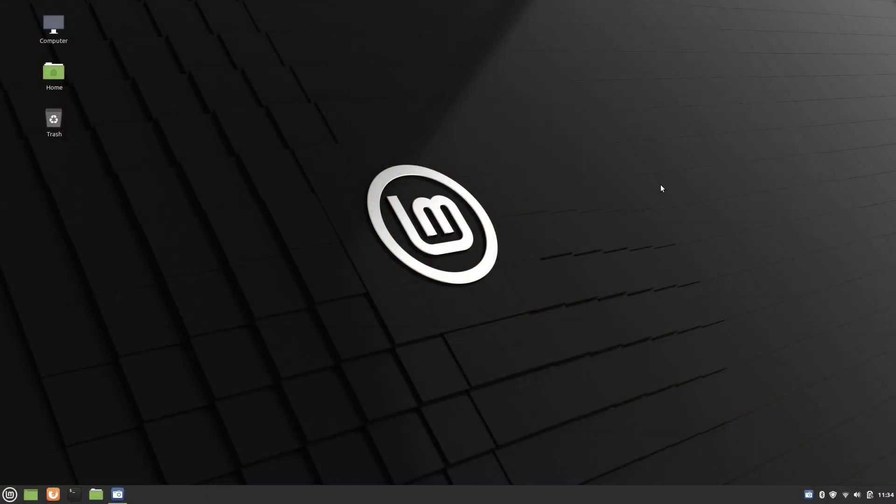
# From the desktop's Change Background option, browse the Ulyssa collection to the Grass wallpaper
pyautogui.rightClick(503, 100)
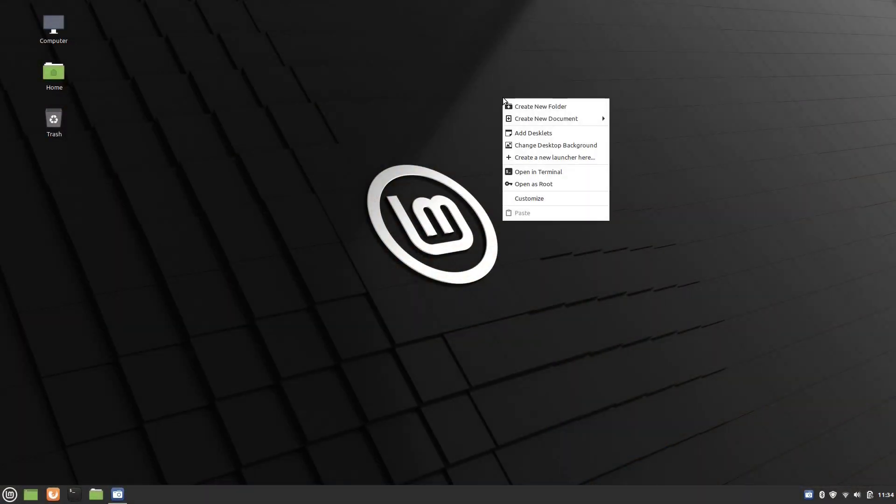
pyautogui.click(542, 146)
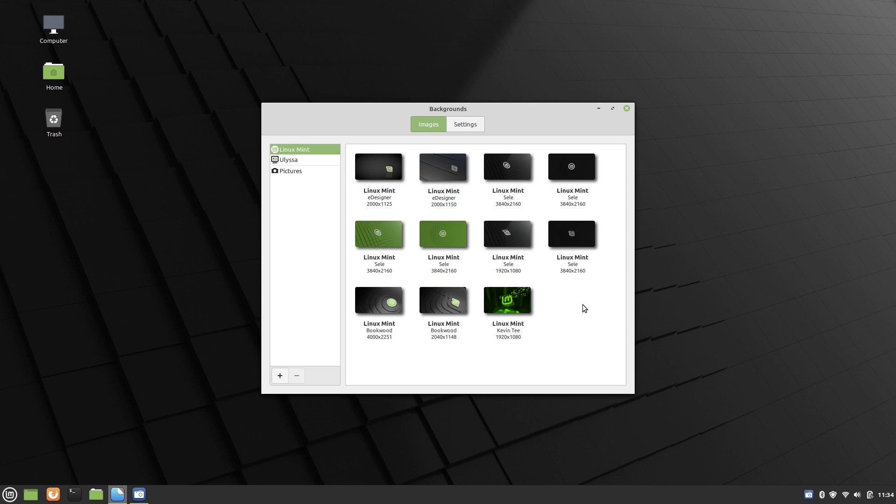
pyautogui.click(285, 159)
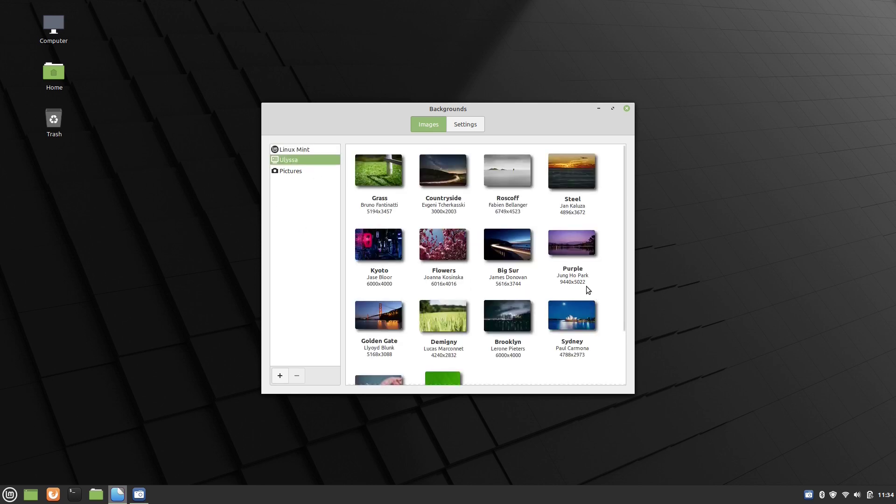
pyautogui.scroll(-3, 613, 232)
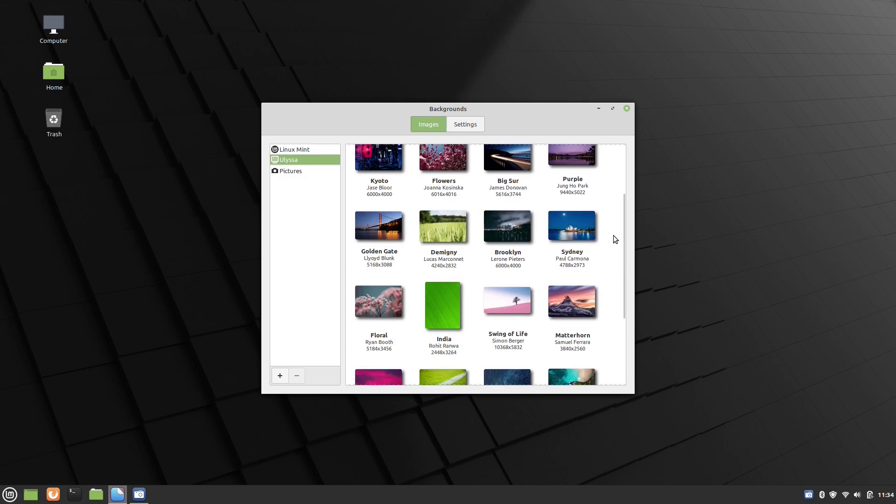
pyautogui.scroll(-3, 613, 239)
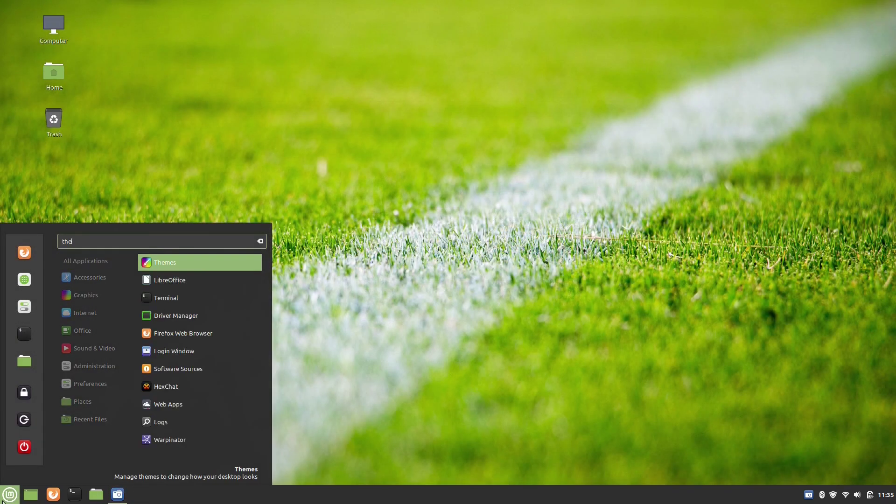
# Set window borders, icons and controls themes to Mint-Y-Dark
pyautogui.click(3, 500)
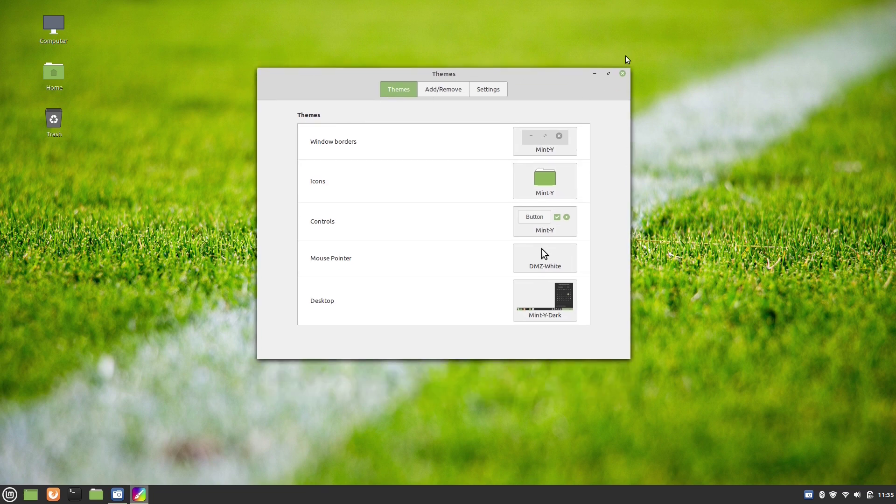
pyautogui.click(543, 154)
pyautogui.click(703, 142)
pyautogui.click(563, 188)
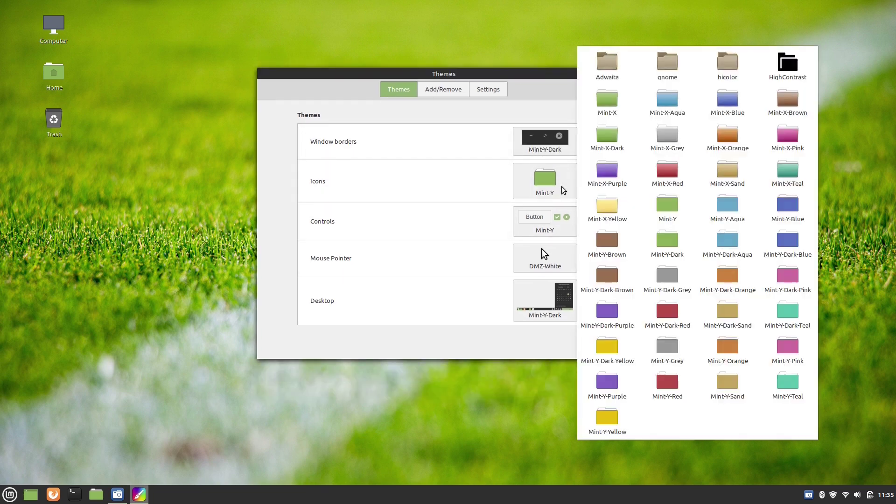
pyautogui.click(586, 254)
pyautogui.click(559, 232)
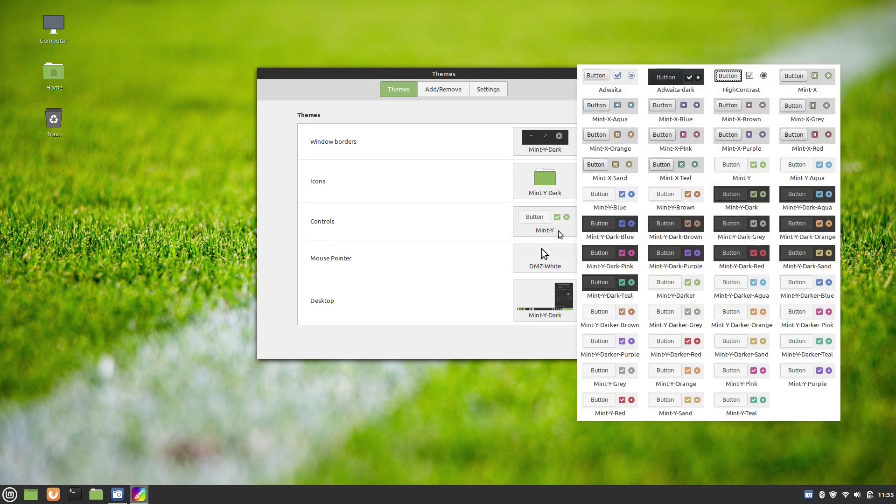
pyautogui.click(721, 204)
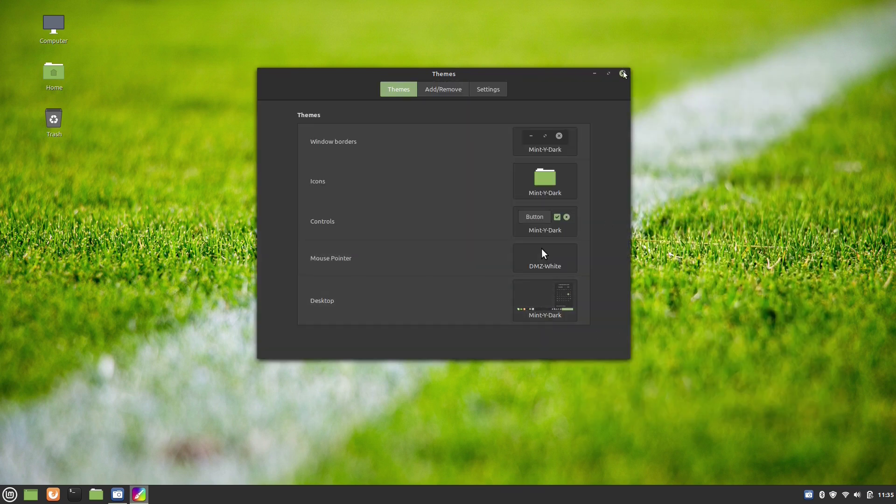
# Update the out-of-date theme cache under Add/Remove, browse the catalogue, and close Themes
pyautogui.click(451, 89)
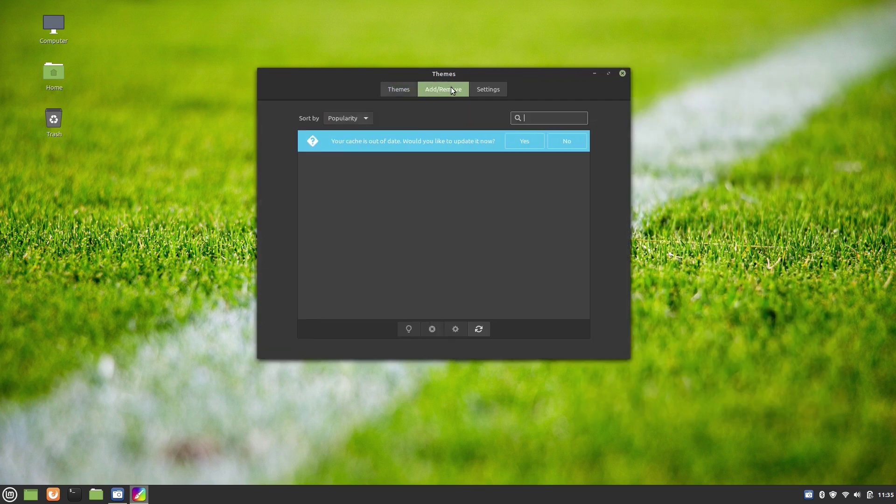
pyautogui.click(555, 141)
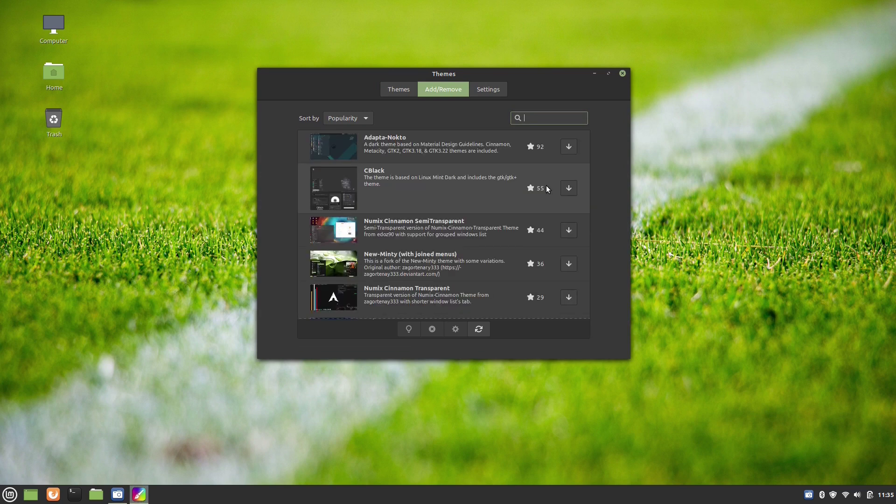
pyautogui.scroll(-5, 589, 154)
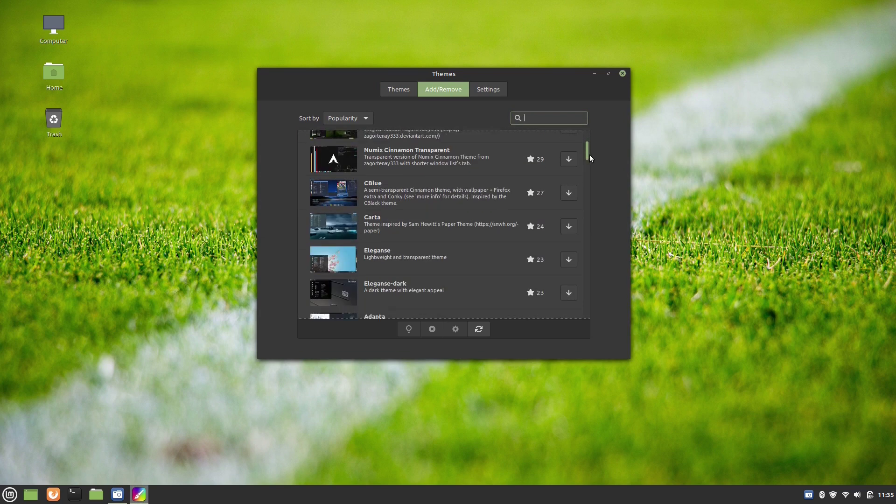
pyautogui.scroll(-12, 589, 155)
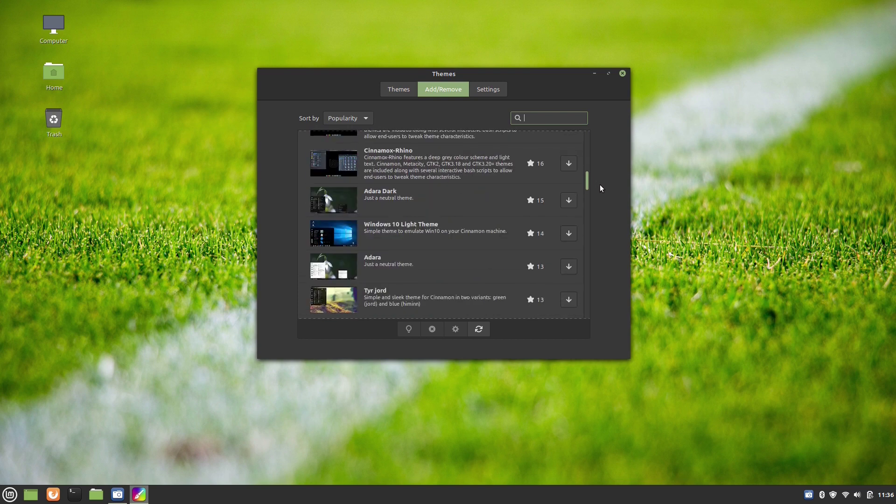
pyautogui.click(623, 74)
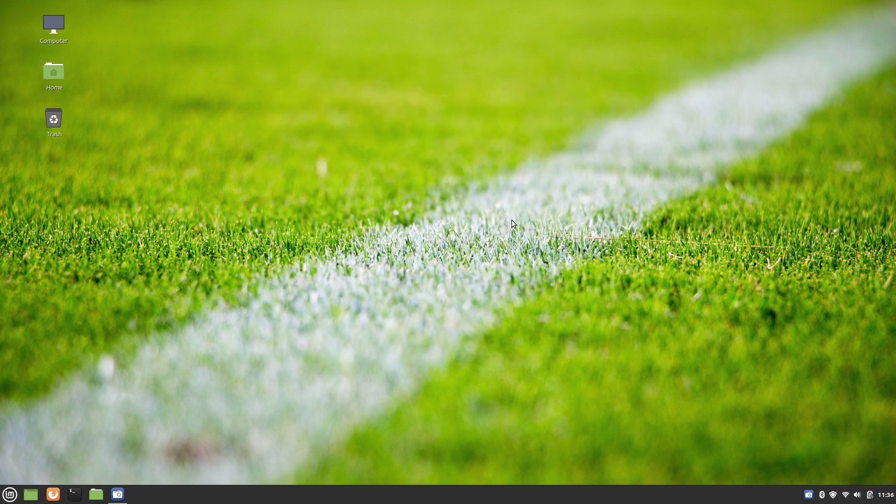
# Open the Home folder and show the About Nemo information
pyautogui.press('super+e')
pyautogui.click(376, 133)
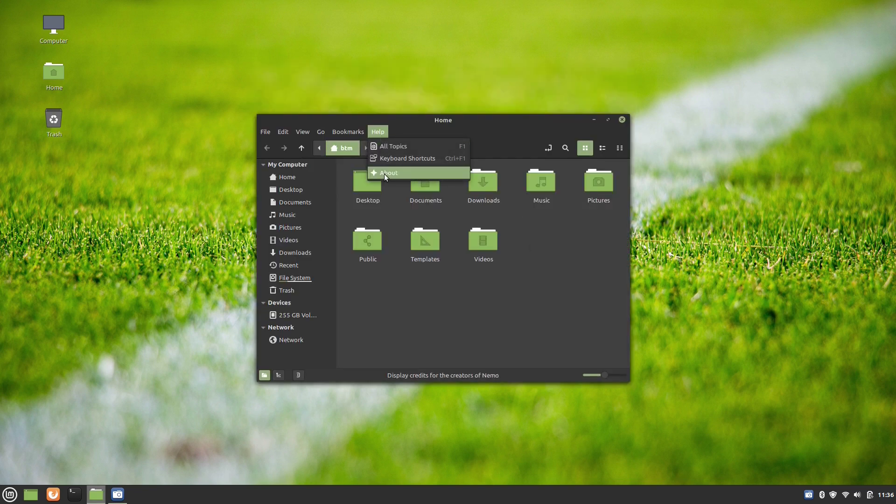
pyautogui.click(385, 174)
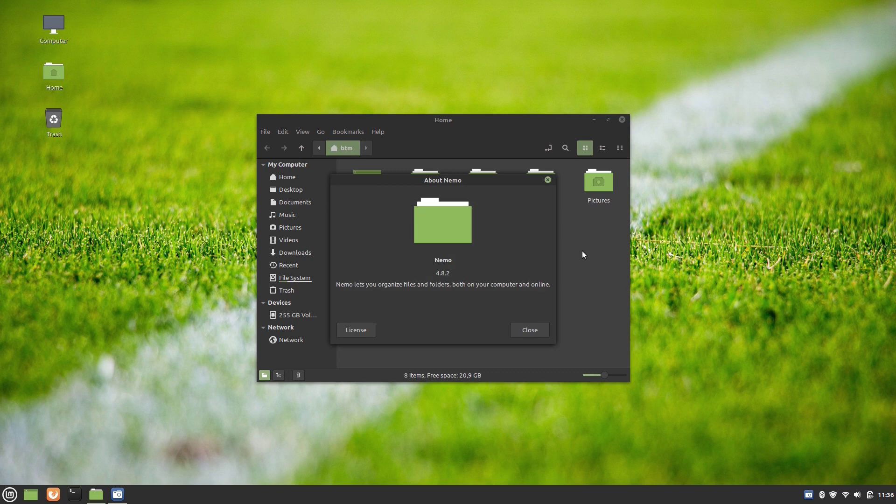
# Close the Home folder, launch System Info via an 'info' search, review it and close it
pyautogui.click(531, 331)
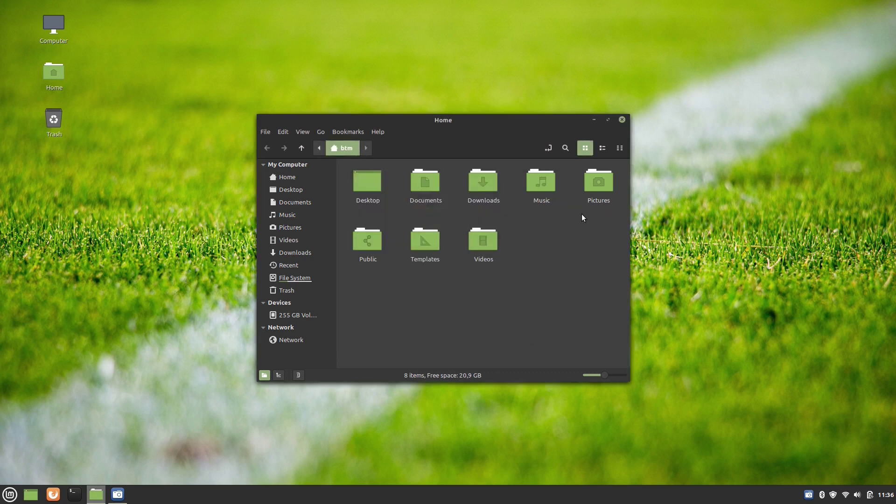
pyautogui.click(622, 119)
pyautogui.click(10, 494)
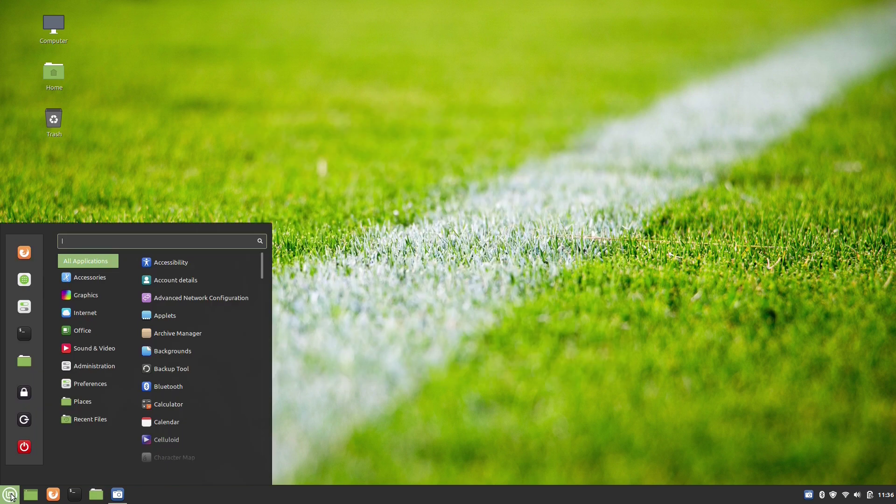
pyautogui.write('info')
pyautogui.press('Return')
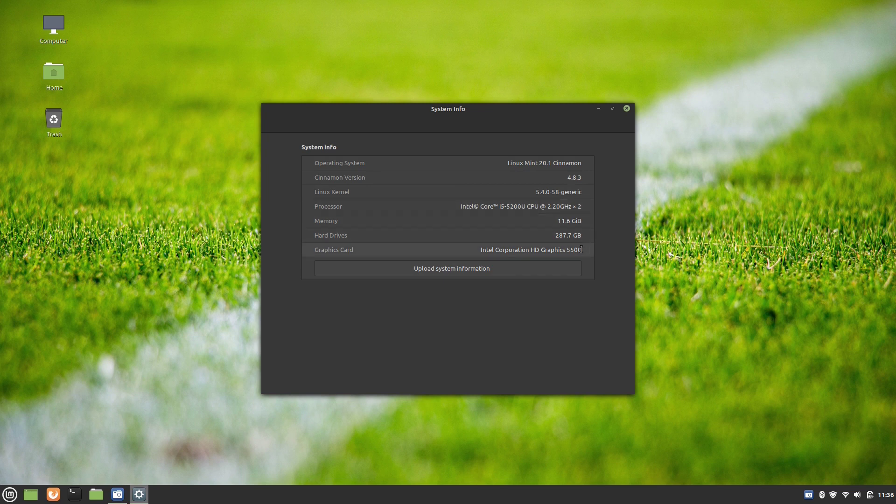
pyautogui.click(626, 108)
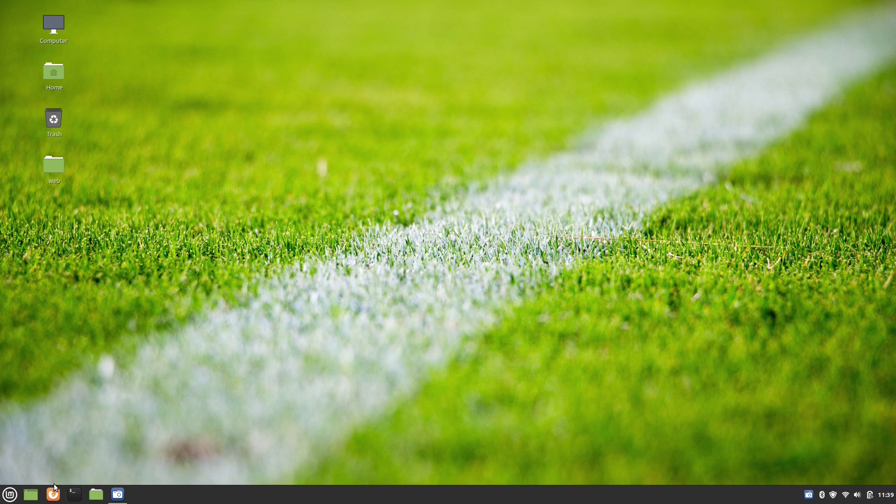
pyautogui.click(55, 488)
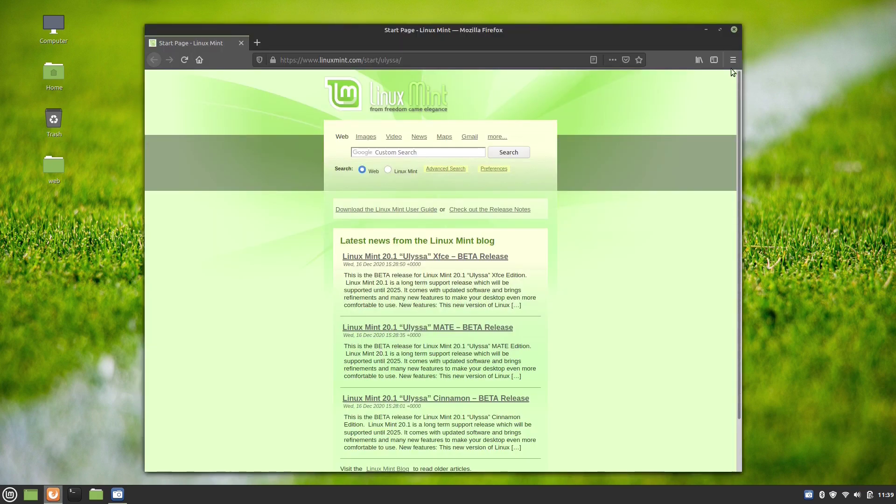
# Check About Firefox to confirm version 84.0 (64-bit), then close the dialog
pyautogui.click(733, 60)
pyautogui.click(634, 331)
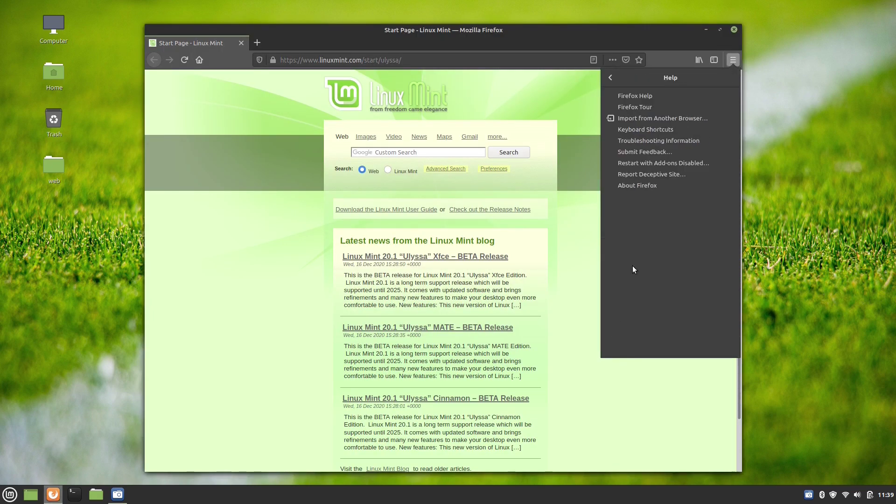
pyautogui.click(639, 184)
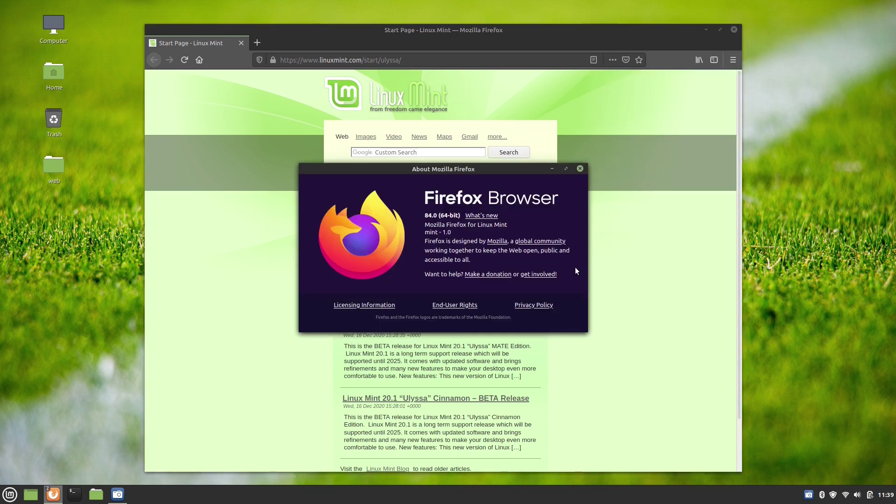
pyautogui.moveTo(425, 216); pyautogui.dragTo(462, 217)
pyautogui.click(580, 169)
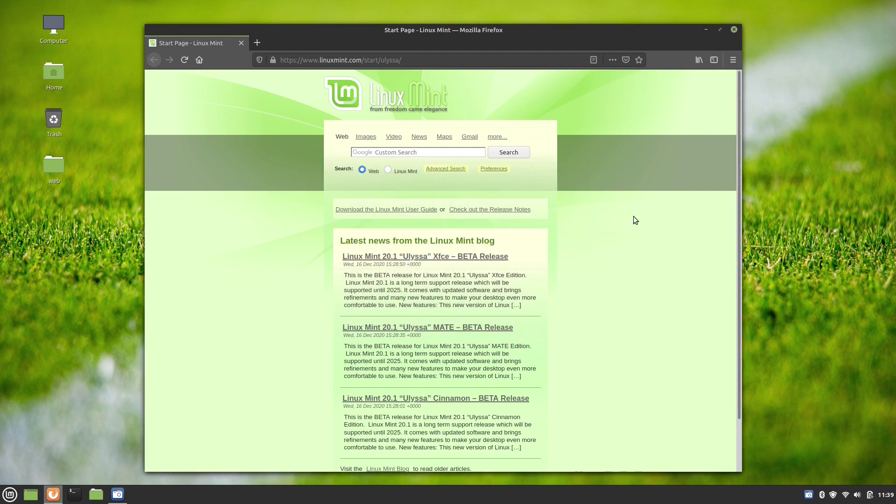
# Follow the Cinnamon BETA Release post to 'What's new in Linux Mint 20.1 Cinnamon' and scroll to Web Apps
pyautogui.click(502, 401)
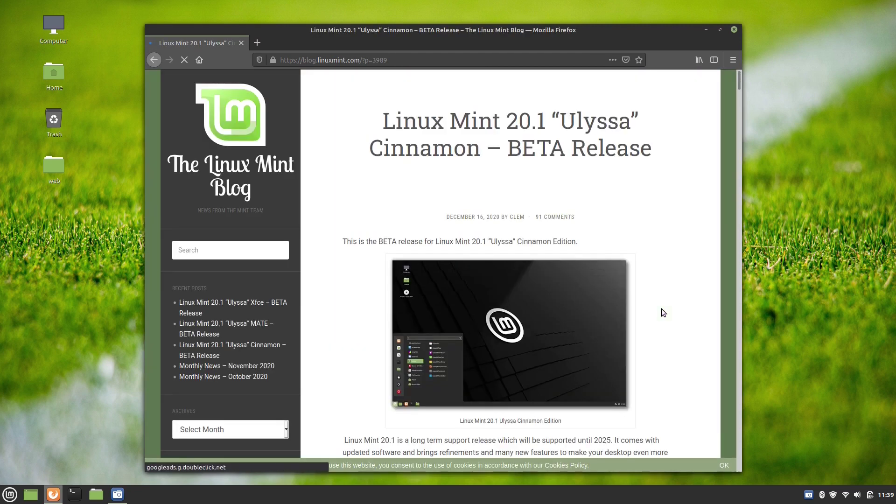
pyautogui.scroll(-5, 672, 291)
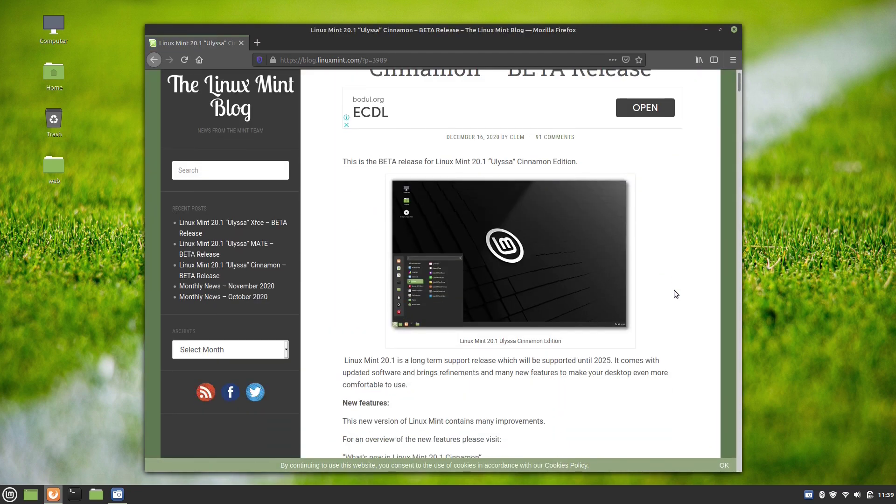
pyautogui.scroll(-3, 675, 292)
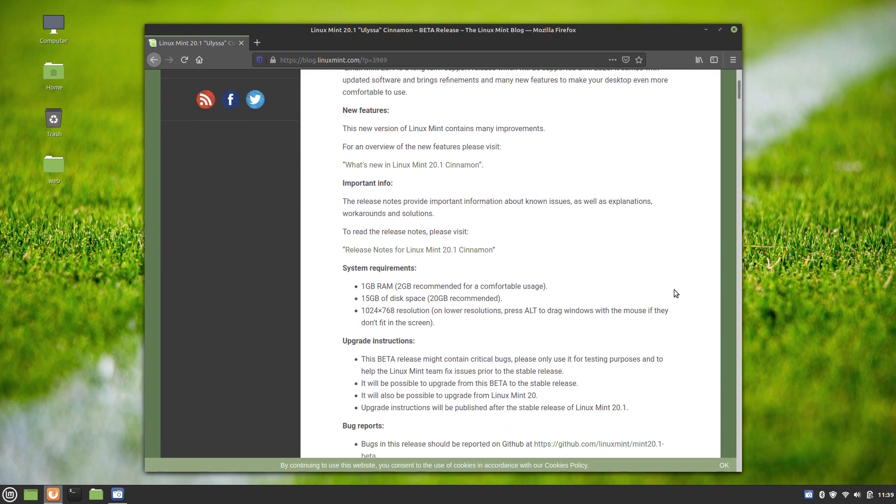
pyautogui.click(444, 164)
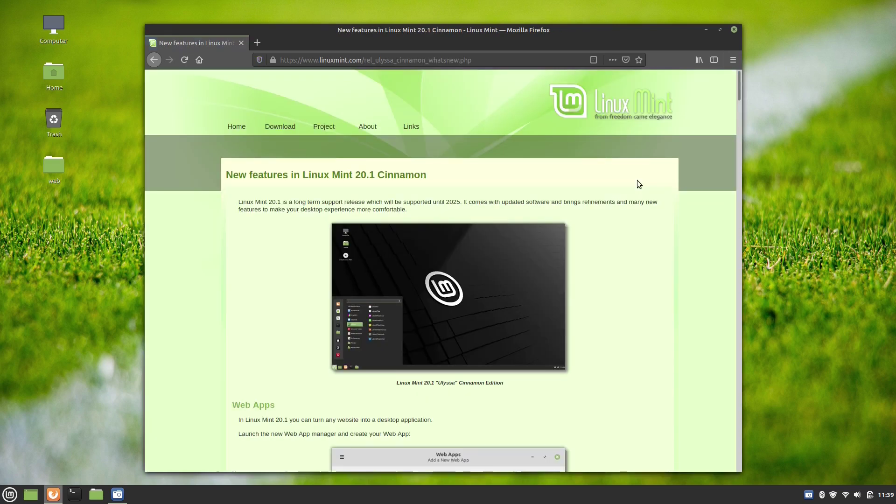
pyautogui.scroll(-5, 686, 247)
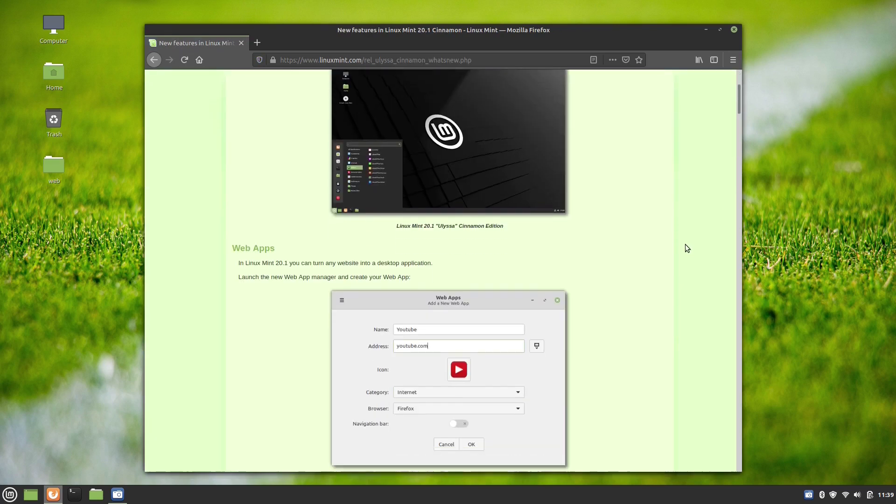
pyautogui.scroll(-1, 686, 248)
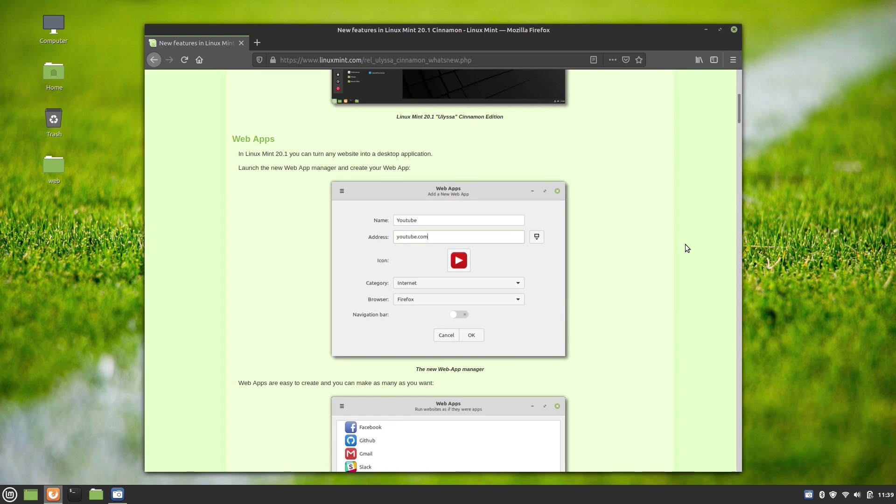
pyautogui.click(18, 497)
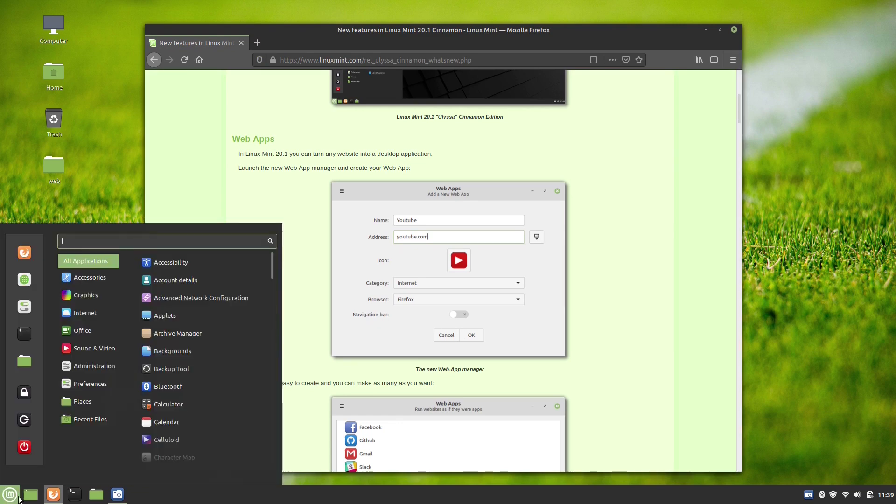
# Open and close the empty Web Apps manager, then scroll the release notes to the Alt-Tab section
pyautogui.write('web')
pyautogui.click(186, 262)
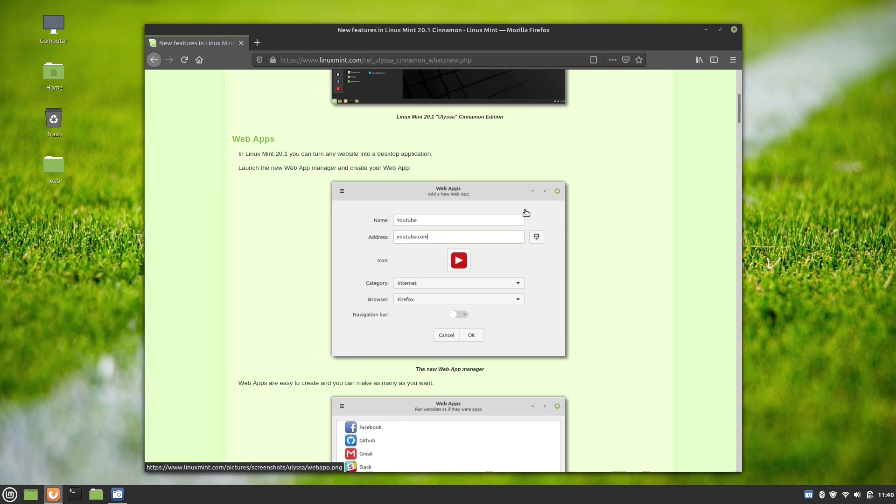
pyautogui.moveTo(486, 147); pyautogui.dragTo(483, 117)
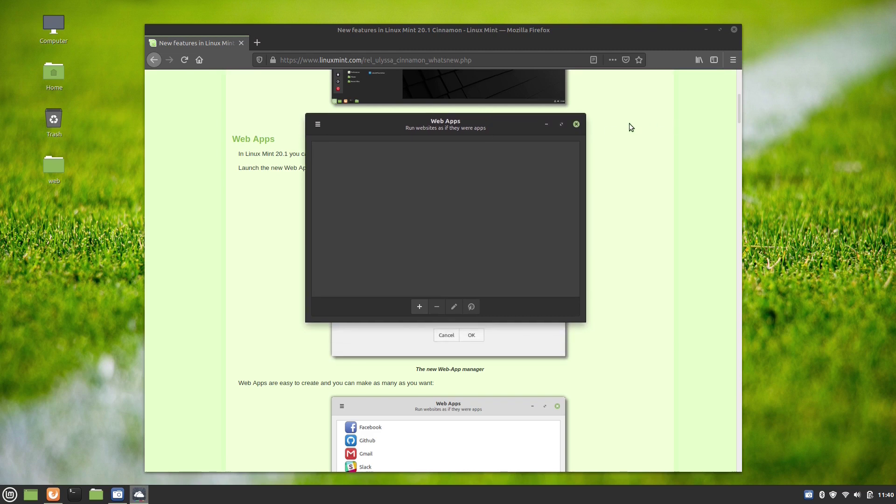
pyautogui.click(576, 124)
pyautogui.scroll(-1, 665, 216)
pyautogui.scroll(-6, 665, 217)
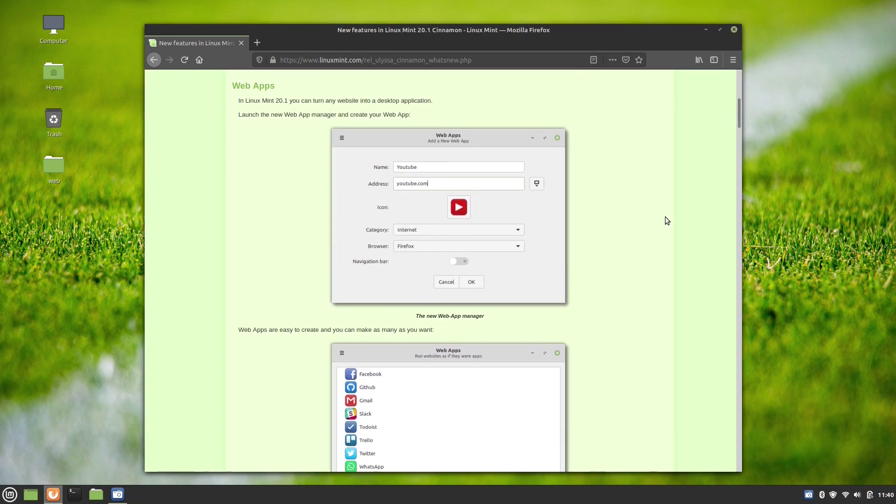
pyautogui.scroll(-7, 652, 219)
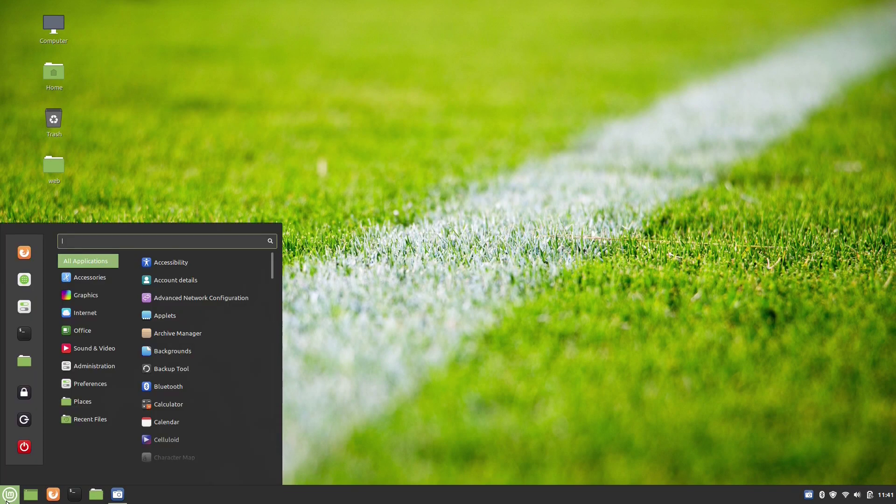
# Browse the Accessories, Graphics, Internet and Office categories, then launch LibreOffice from Office
pyautogui.moveTo(89, 276)
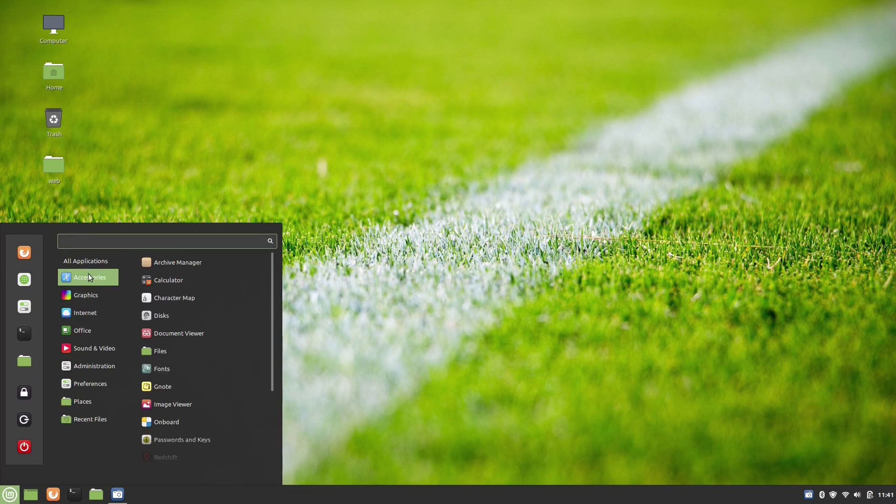
pyautogui.moveTo(88, 294)
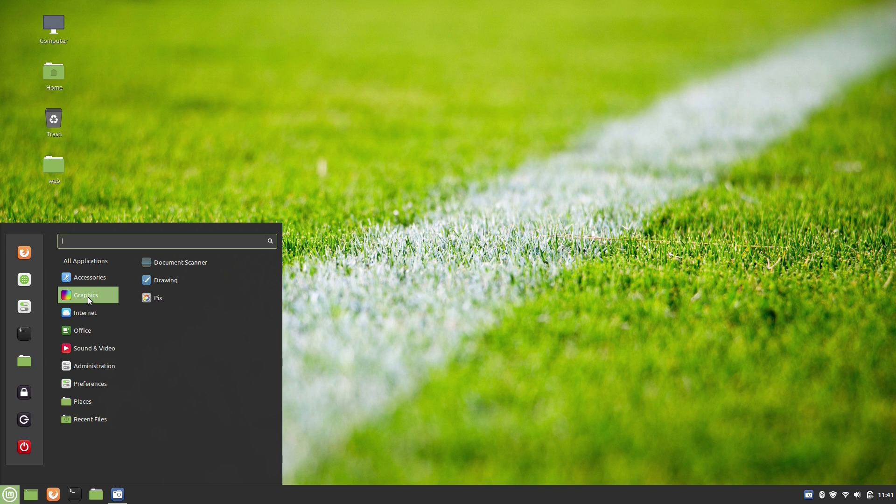
pyautogui.moveTo(87, 310)
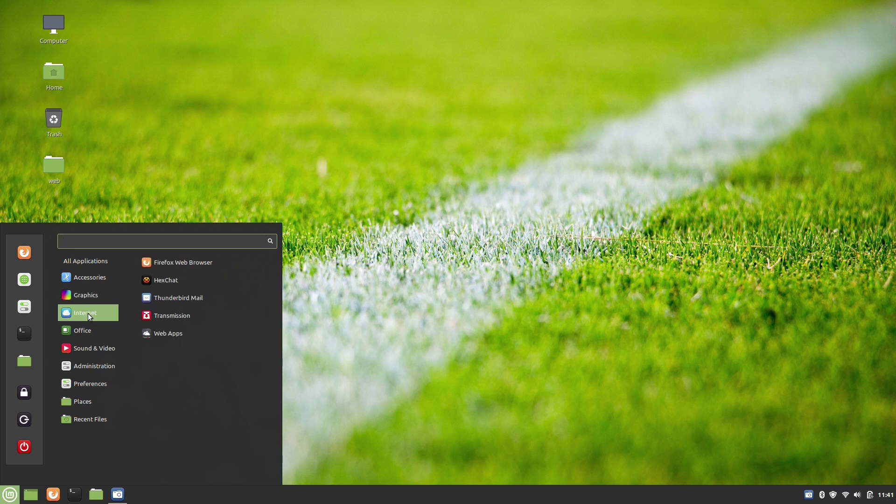
pyautogui.moveTo(87, 326)
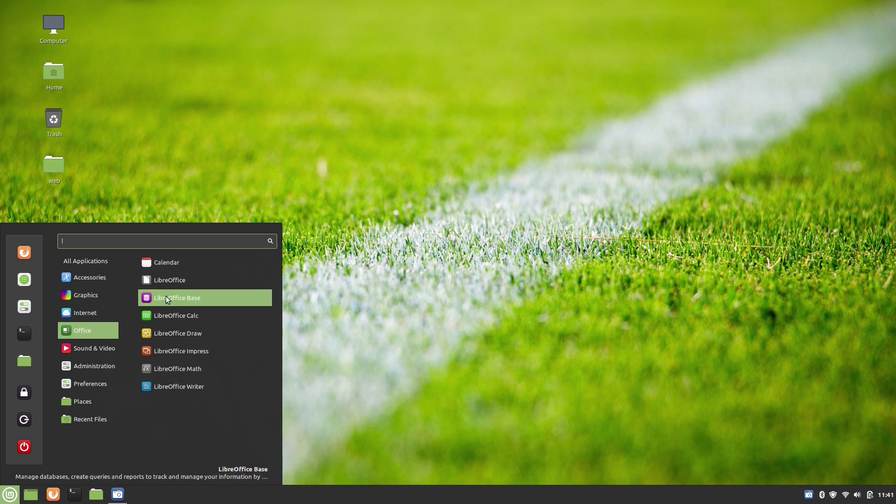
pyautogui.click(173, 285)
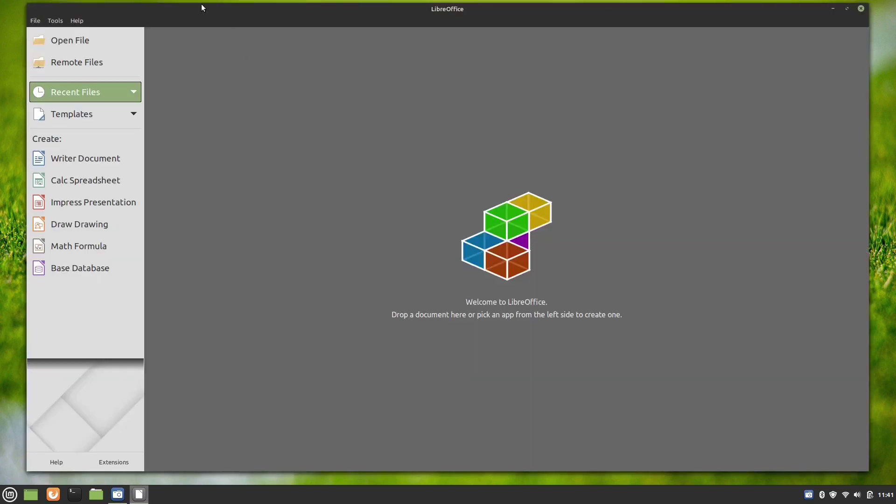
# View the About LibreOffice box confirming version 6.4.6.2
pyautogui.click(77, 21)
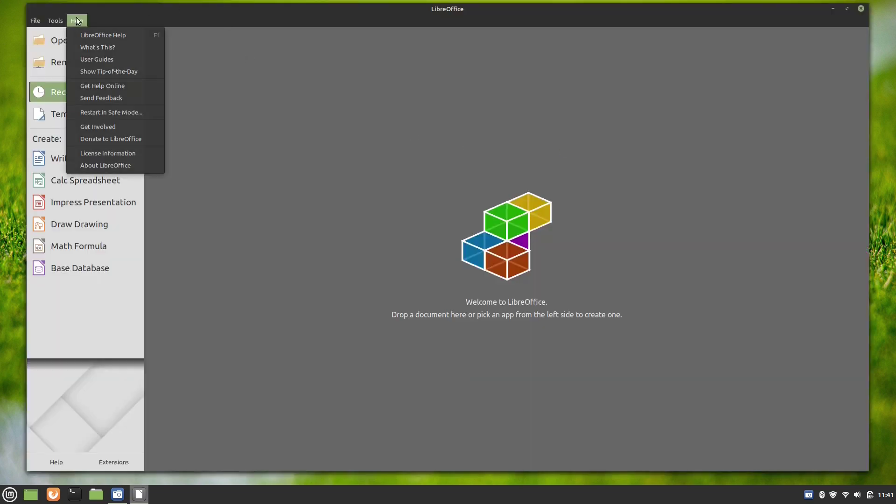
pyautogui.click(83, 163)
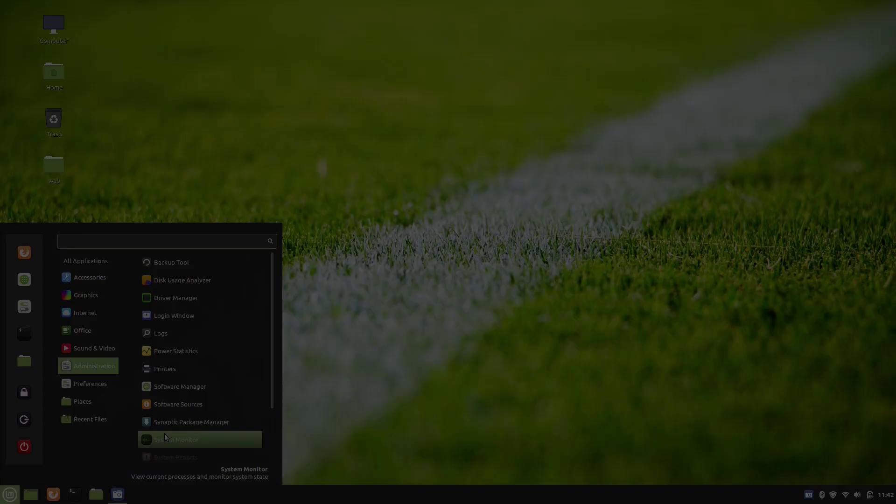
pyautogui.click(164, 436)
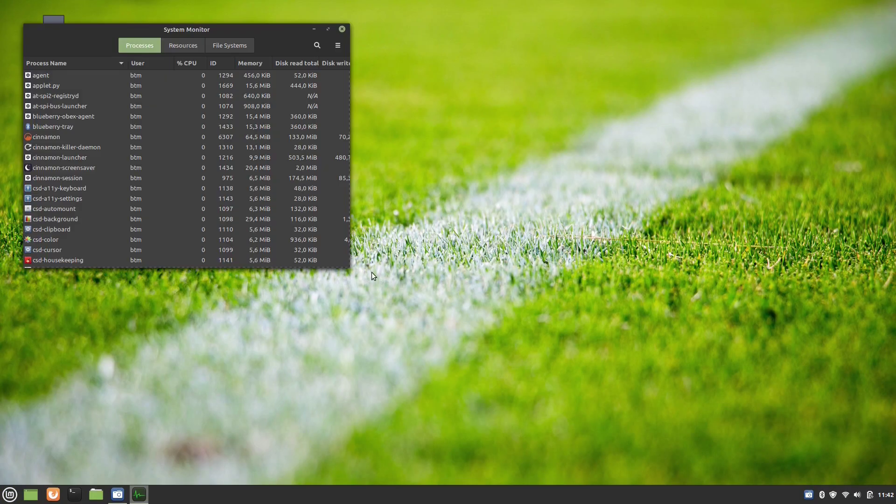
# Centre the System Monitor window and show its CPU, memory and network graphs on Resources
pyautogui.moveTo(223, 27); pyautogui.dragTo(466, 147)
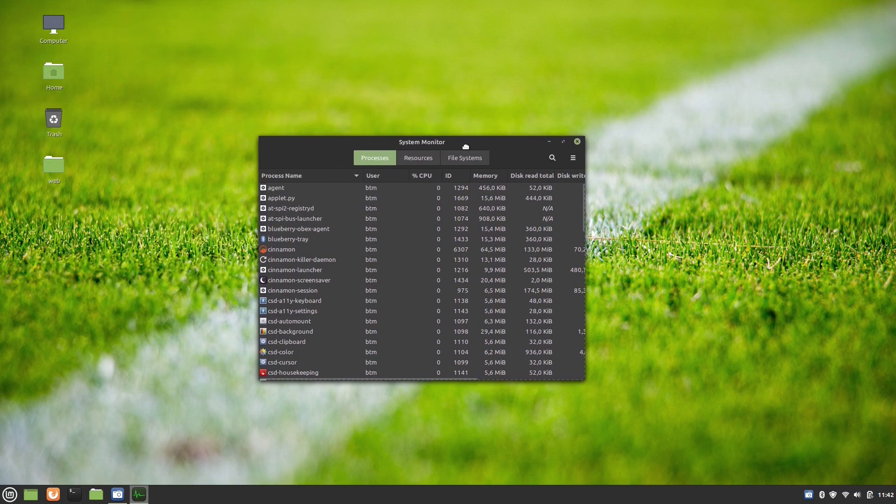
pyautogui.click(418, 159)
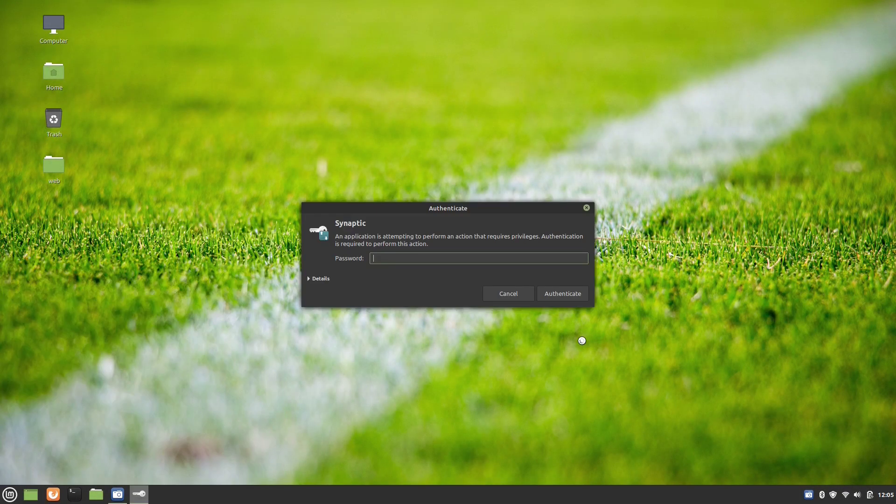
# Authenticate Synaptic, dismiss the Quick Introduction, and add a Size column via Settings > Preferences
pyautogui.write('••••••••')
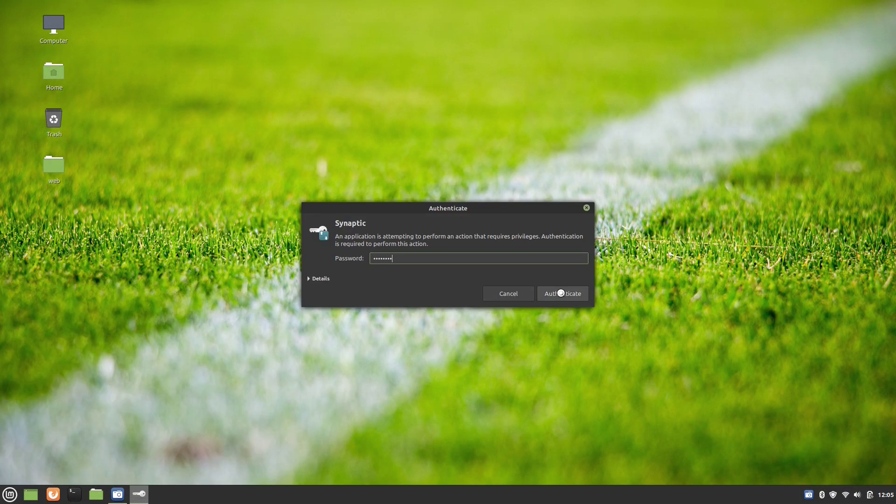
pyautogui.click(562, 294)
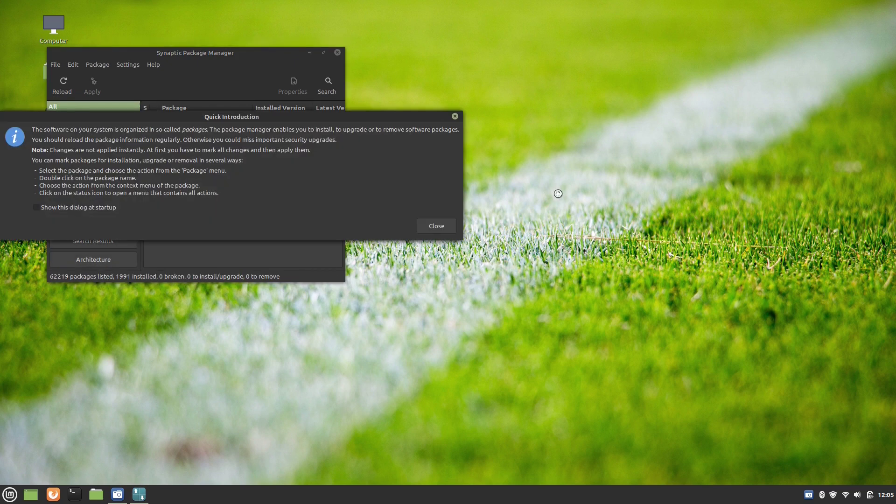
pyautogui.click(430, 230)
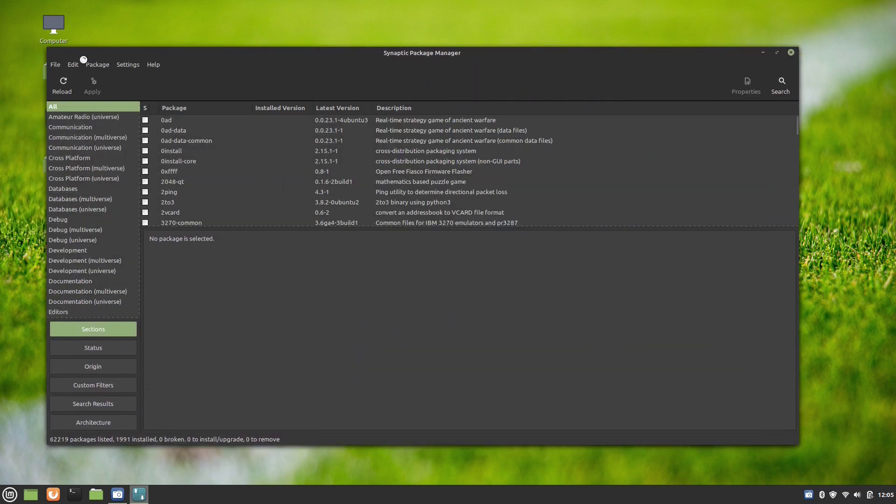
pyautogui.click(73, 64)
pyautogui.moveTo(119, 64)
pyautogui.click(140, 79)
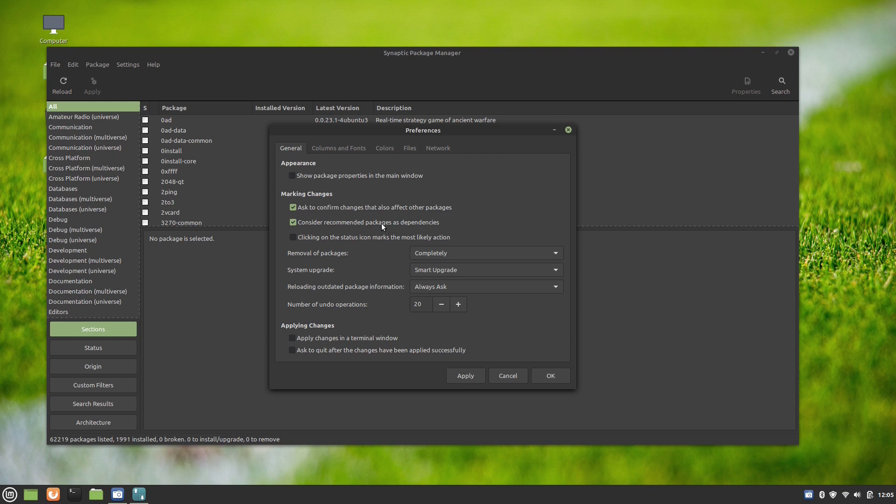
pyautogui.click(555, 378)
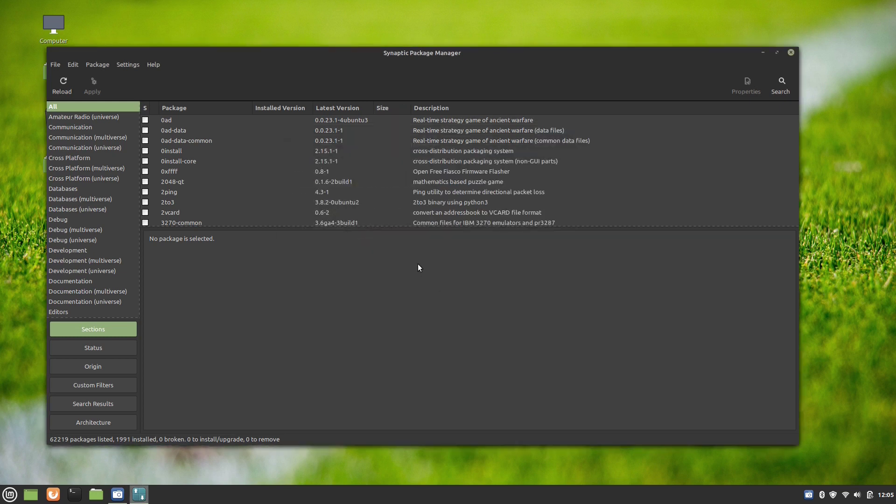
# Search 'ttf-mscorefonts' and mark ttf-mscorefonts-installer with its required dependencies for installation
pyautogui.click(787, 97)
pyautogui.write('ttf')
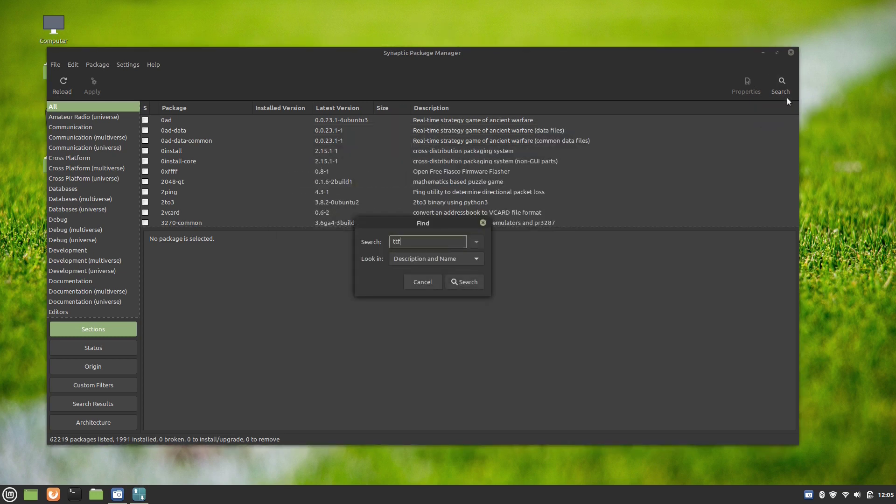
pyautogui.write('-mscorefonts')
pyautogui.click(459, 285)
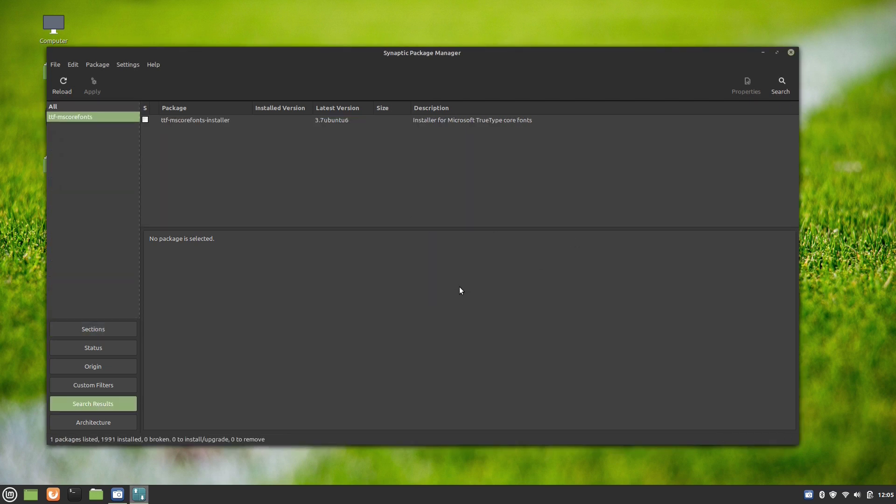
pyautogui.rightClick(191, 120)
pyautogui.click(261, 140)
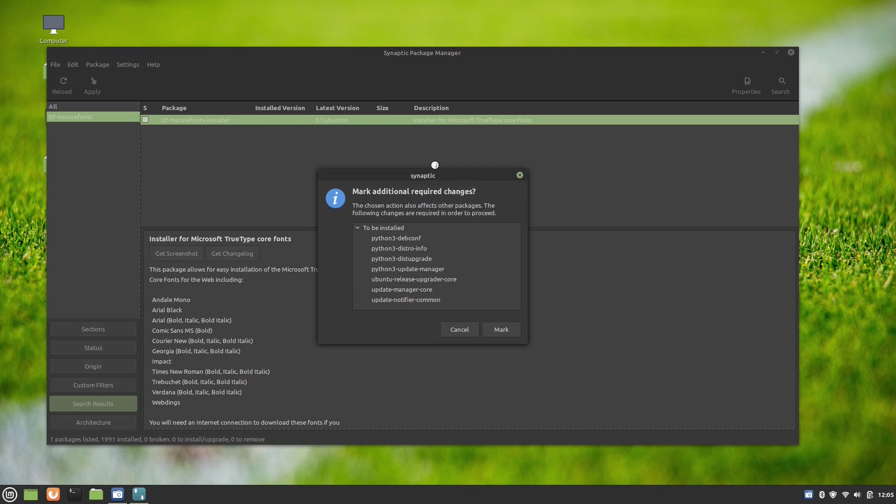
pyautogui.click(496, 325)
# Apply the marked changes and accept the Microsoft TrueType fonts EULA to start installing
pyautogui.click(92, 86)
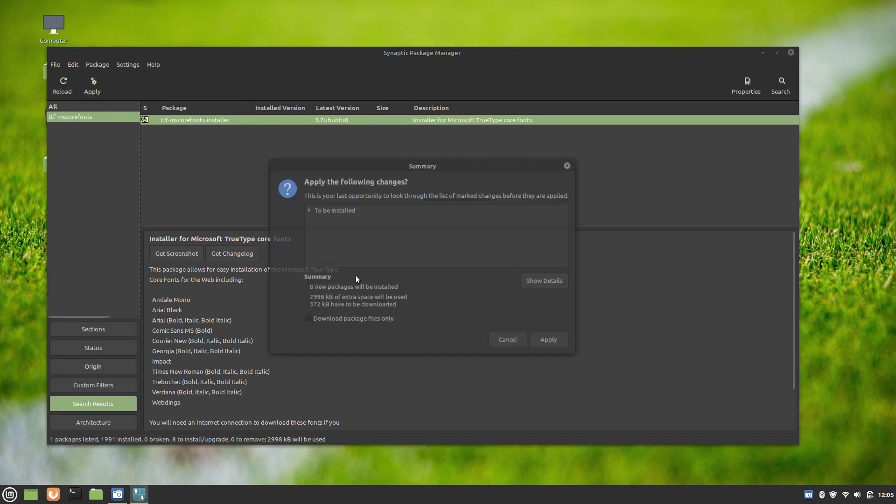
pyautogui.click(551, 340)
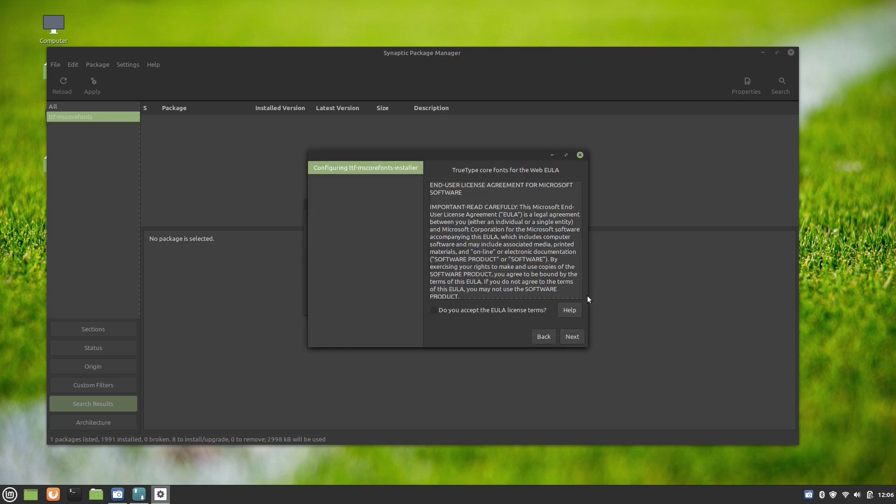
pyautogui.click(471, 311)
pyautogui.click(572, 336)
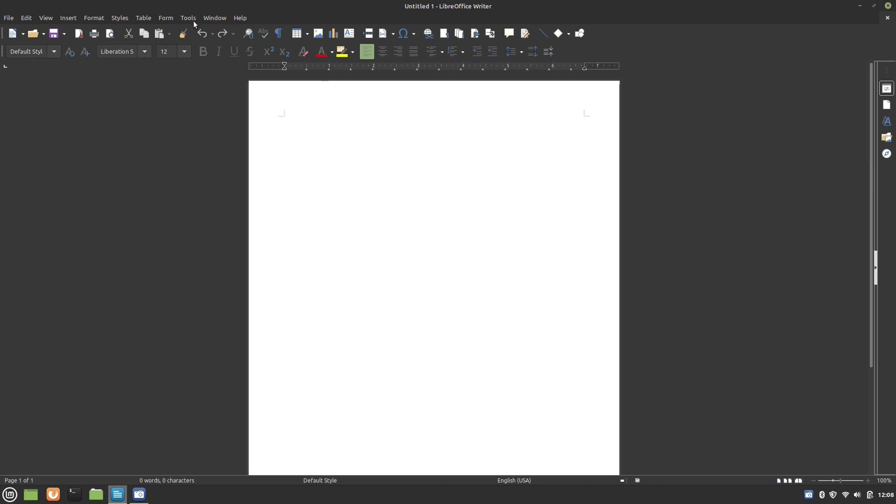
pyautogui.click(189, 18)
# In LibreOffice Options, change the locale and set the Western document language to Bosnian
pyautogui.click(233, 313)
pyautogui.click(239, 286)
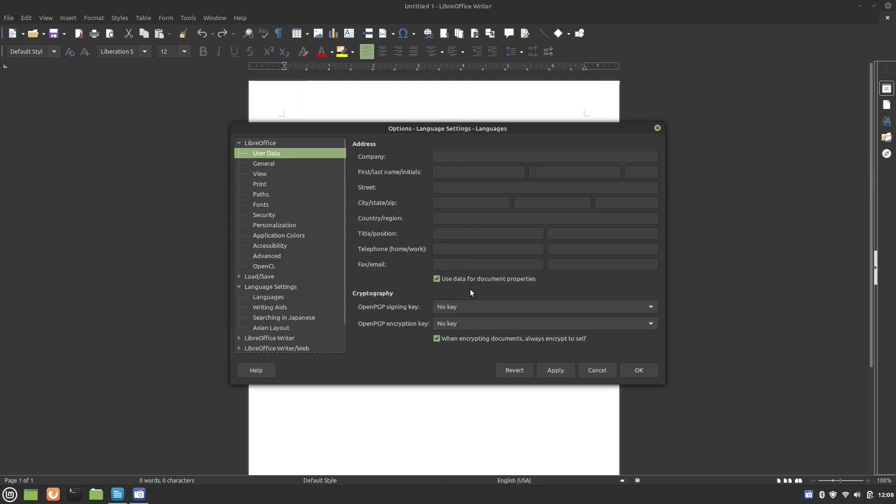
pyautogui.click(541, 176)
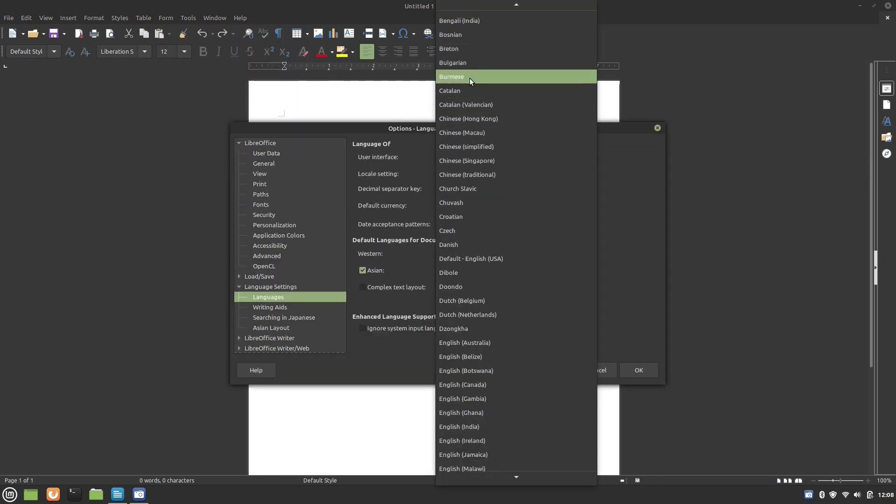
pyautogui.click(467, 38)
pyautogui.click(587, 252)
pyautogui.scroll(2, 514, 210)
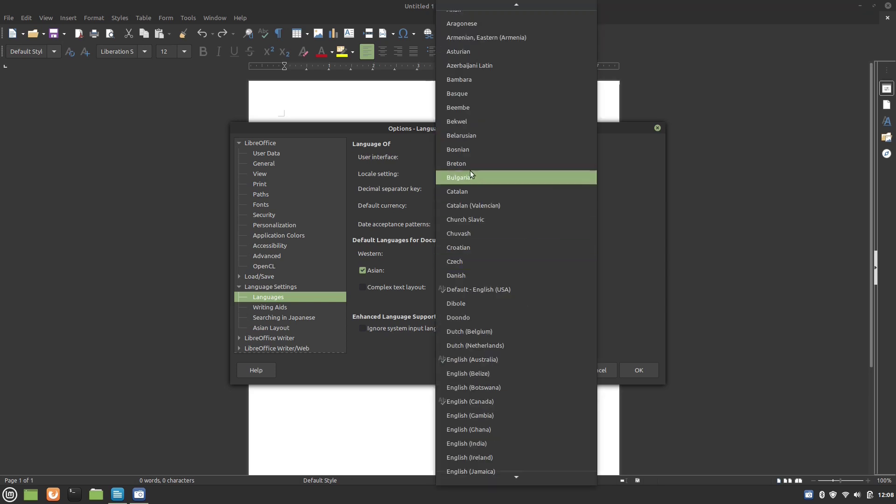
pyautogui.click(469, 169)
pyautogui.scroll(-2, 280, 280)
# Set Writer's default Western basic font to Arial, size 15
pyautogui.click(239, 316)
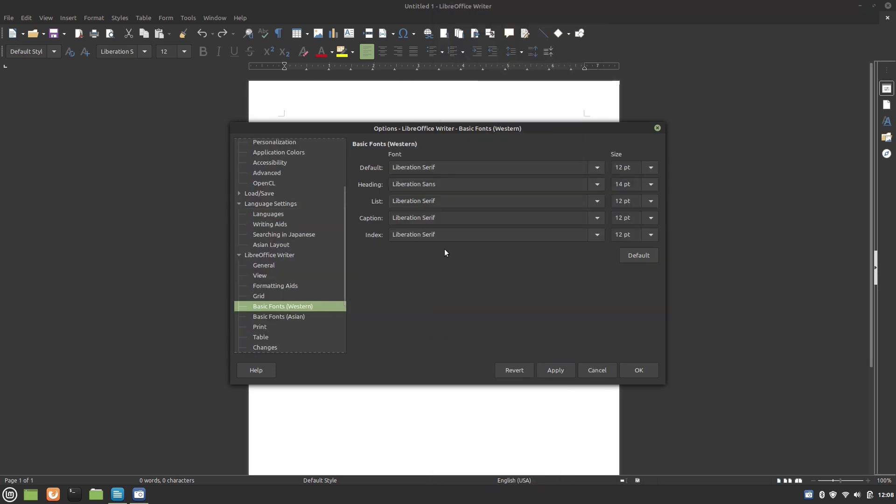
pyautogui.click(597, 167)
pyautogui.click(411, 79)
pyautogui.click(650, 167)
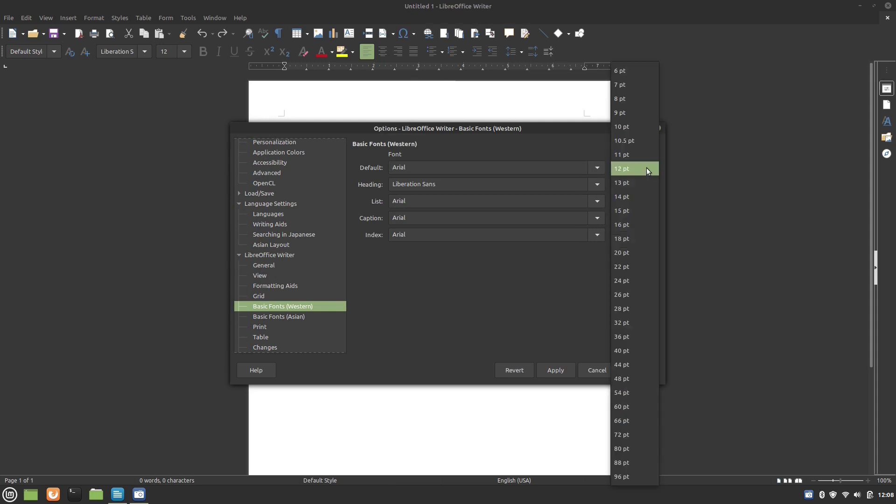
pyautogui.write('15')
pyautogui.click(630, 370)
# Type žđšćč, close the document without saving, and close the Start Center
pyautogui.write('žđšćč')
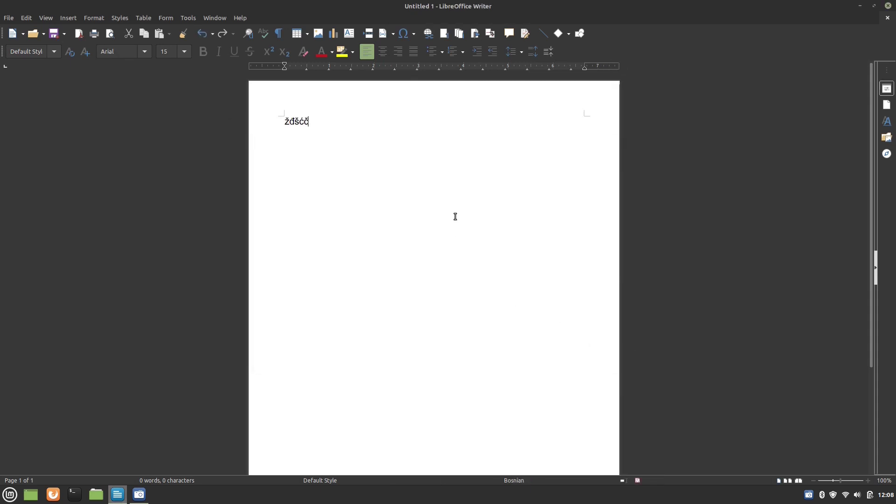
pyautogui.click(888, 18)
pyautogui.click(369, 275)
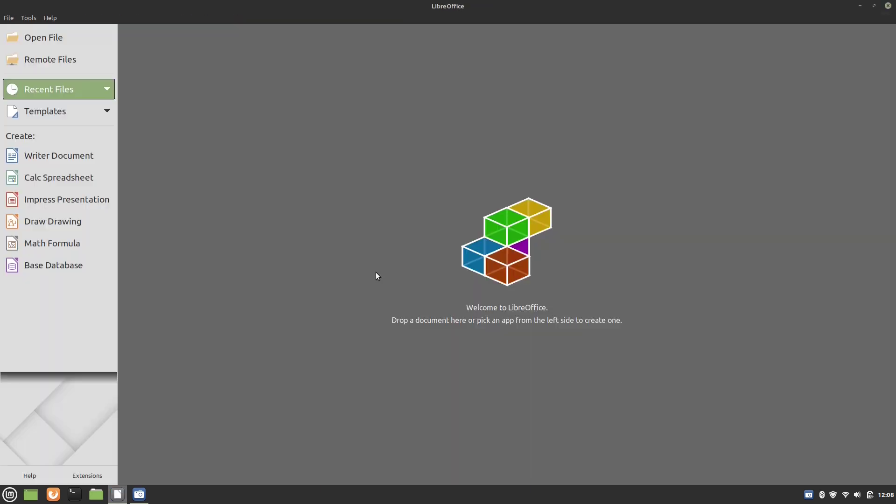
pyautogui.click(888, 6)
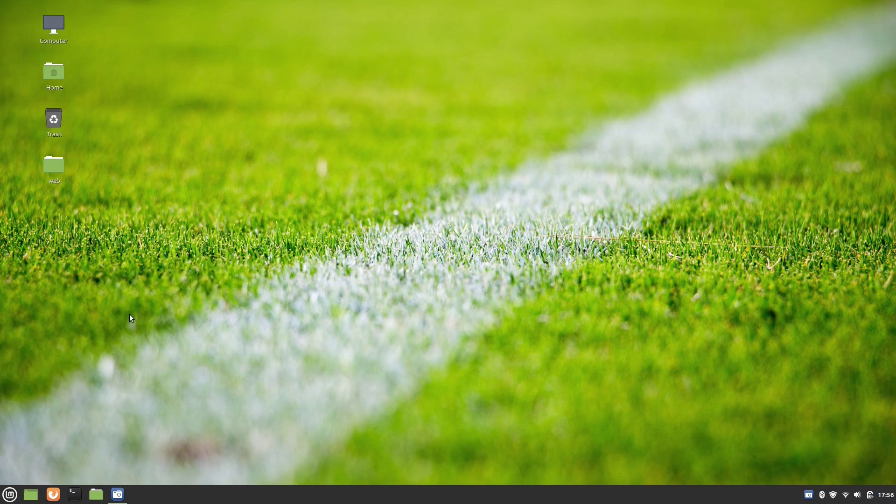
# Open Software Manager and view the Audacity details page
pyautogui.click(10, 494)
pyautogui.click(20, 287)
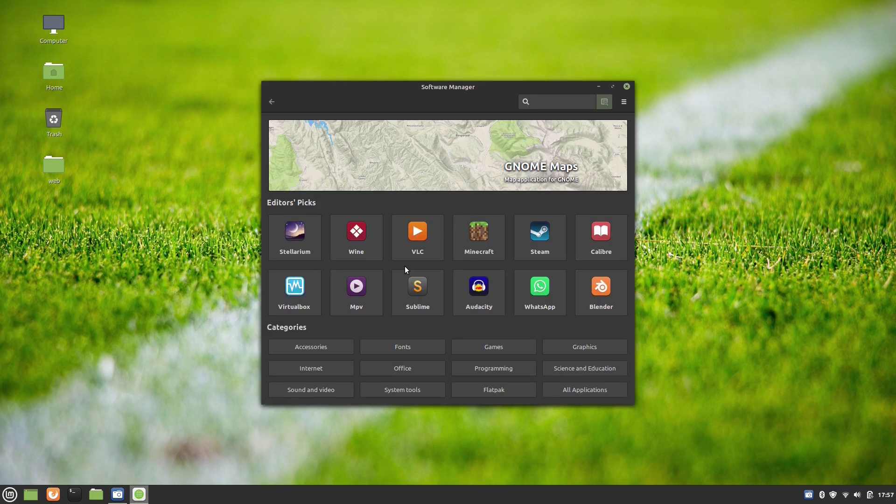
pyautogui.click(478, 290)
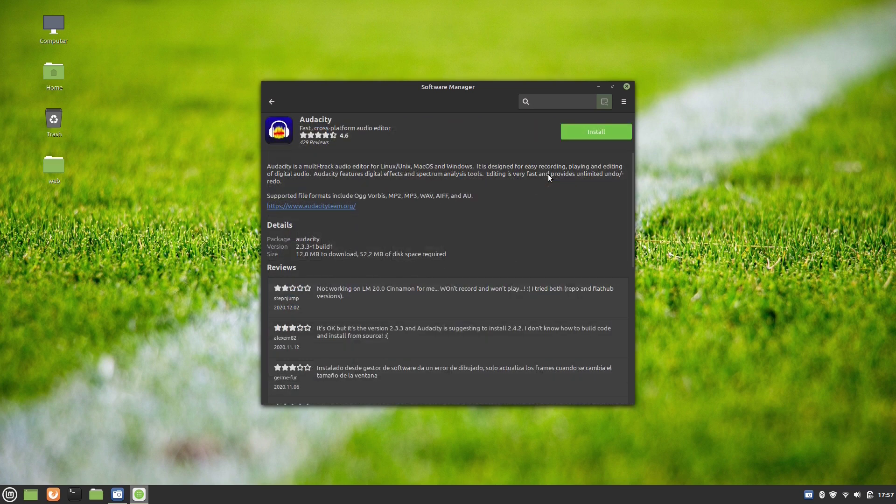
pyautogui.scroll(-2, 633, 193)
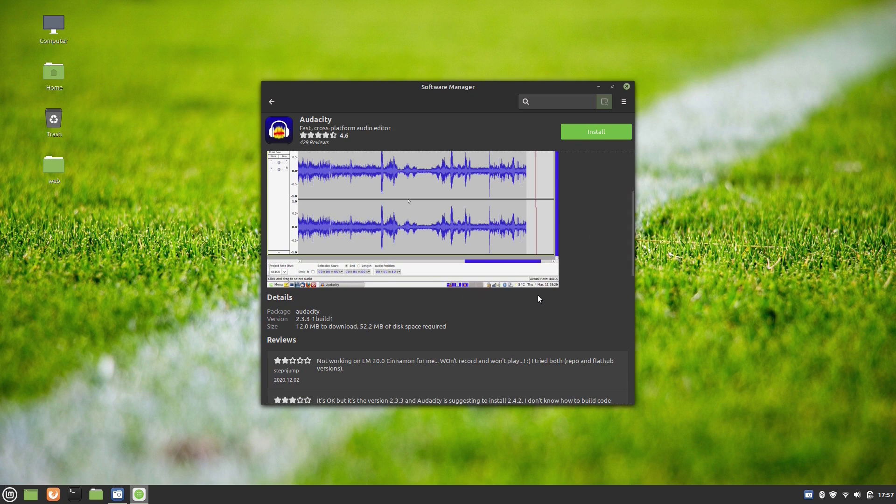
pyautogui.scroll(2, 627, 236)
# Install Audacity, authenticating with the account password
pyautogui.click(602, 132)
pyautogui.write('******')
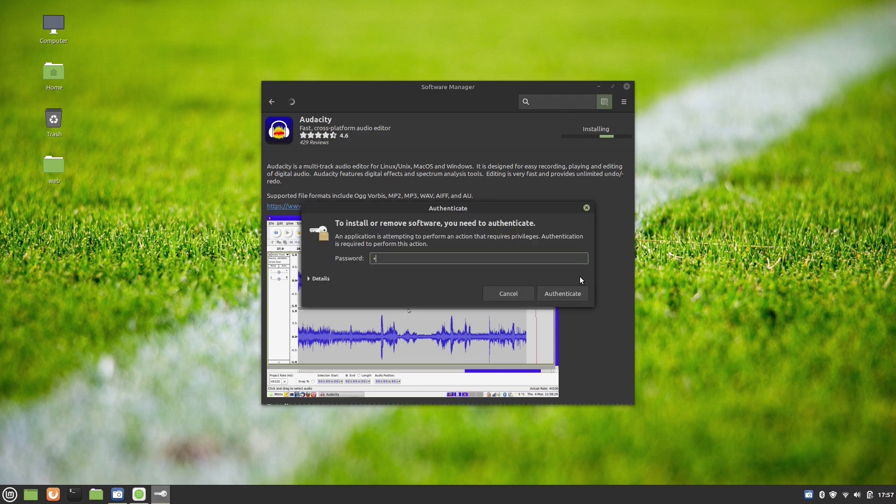
pyautogui.click(575, 293)
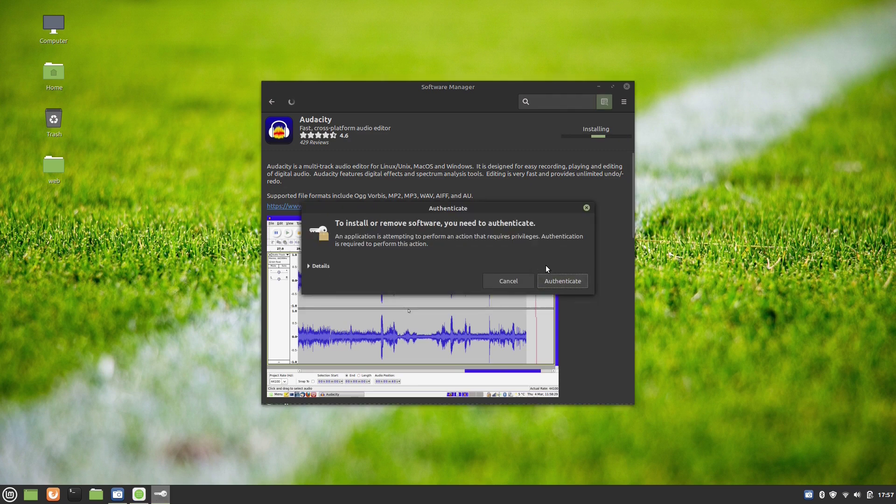
pyautogui.write('******')
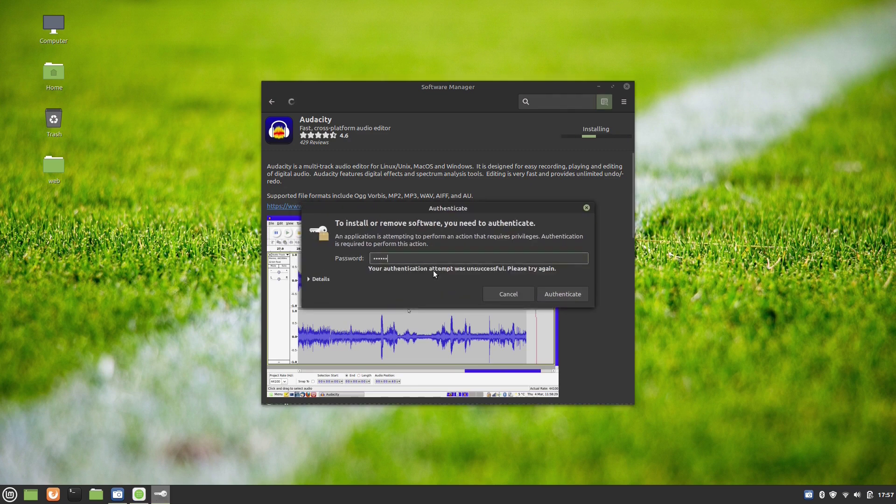
pyautogui.press('Return')
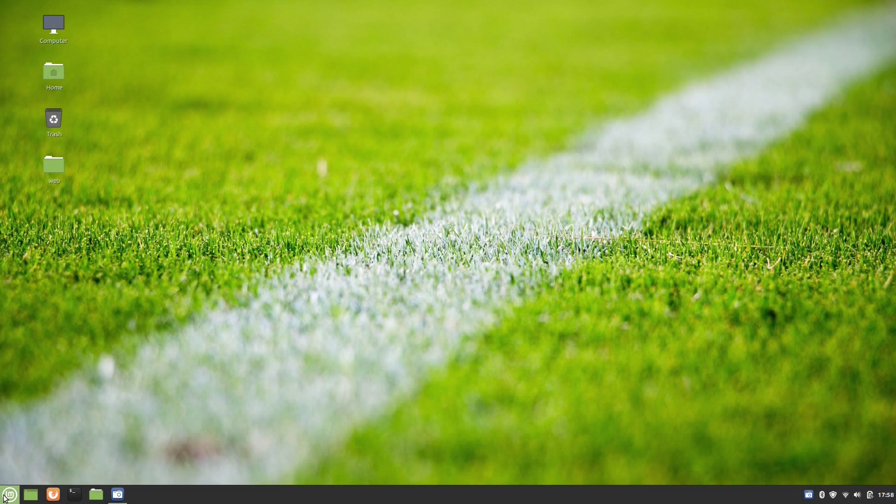
pyautogui.click(9, 494)
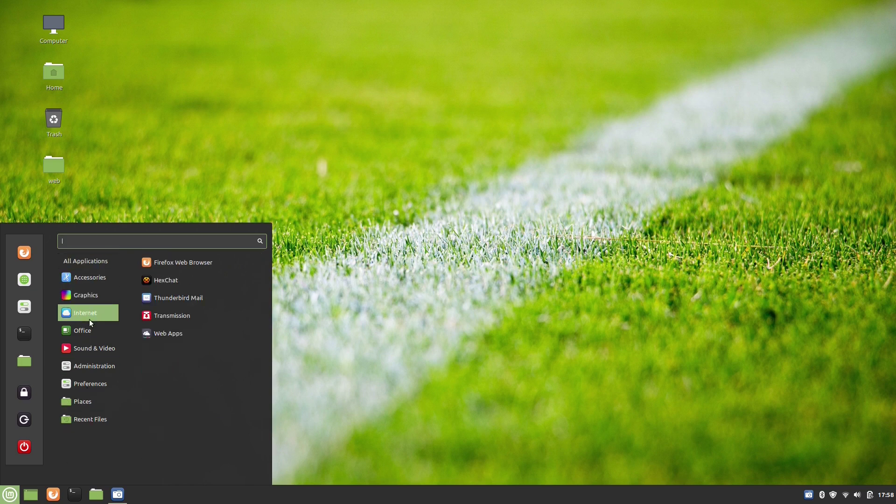
# Launch Audacity from Sound & Video, then scroll through Software Manager's Flatpak category
pyautogui.moveTo(87, 352)
pyautogui.click(201, 267)
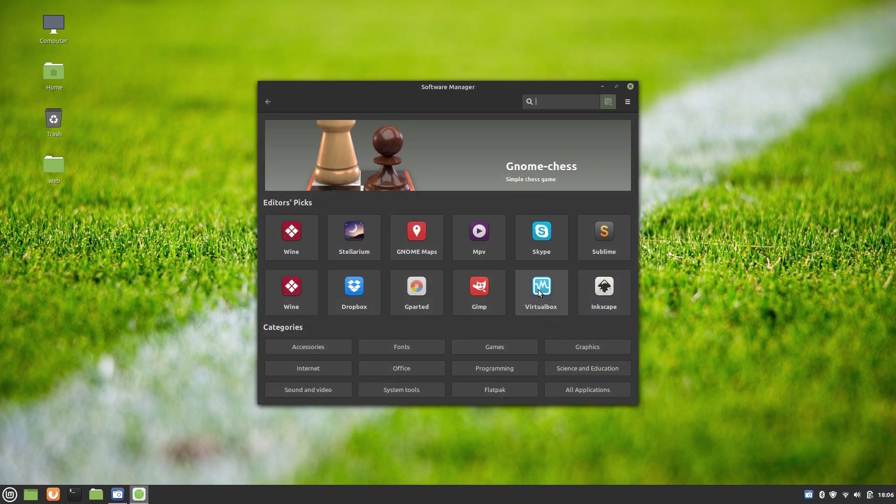
pyautogui.click(492, 392)
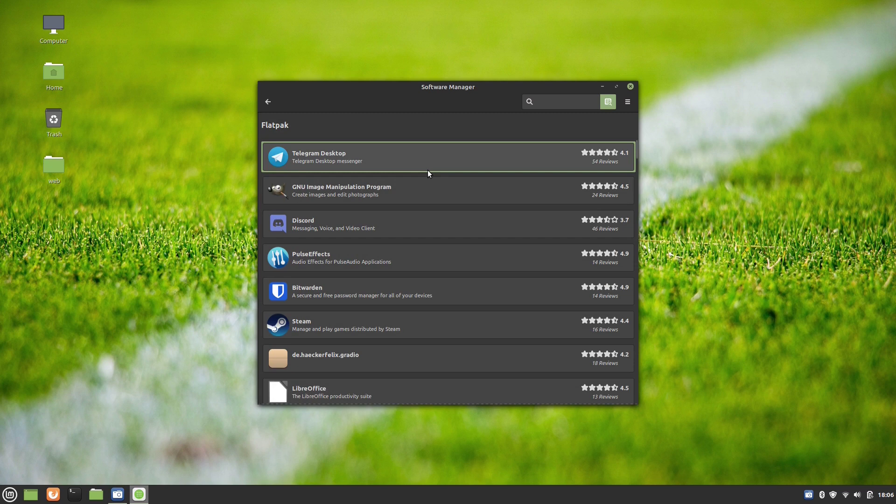
pyautogui.scroll(-3, 634, 151)
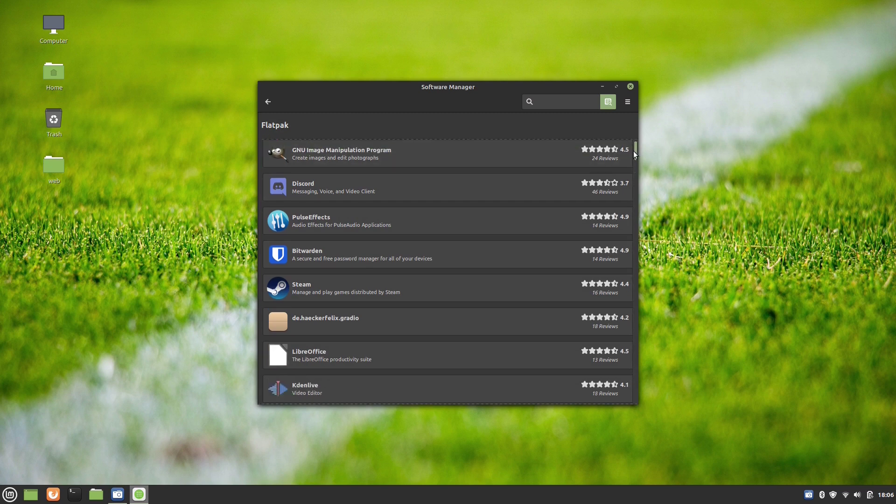
pyautogui.scroll(-2, 550, 211)
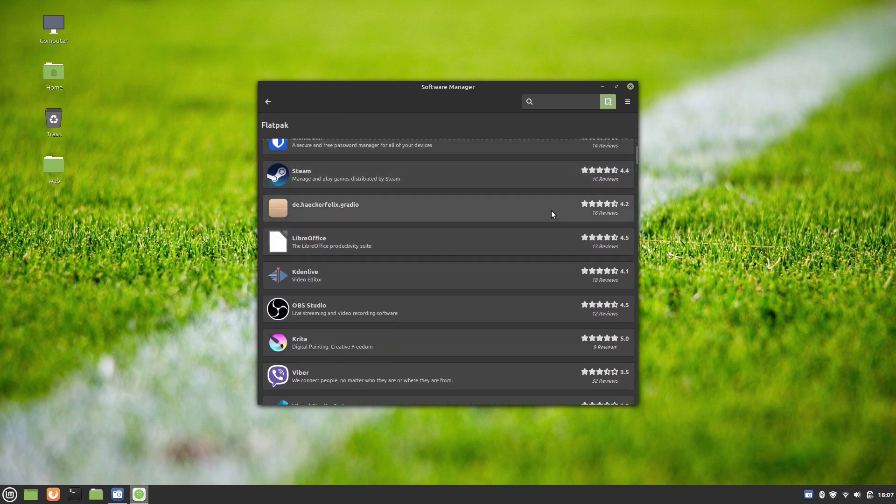
pyautogui.scroll(-3, 550, 211)
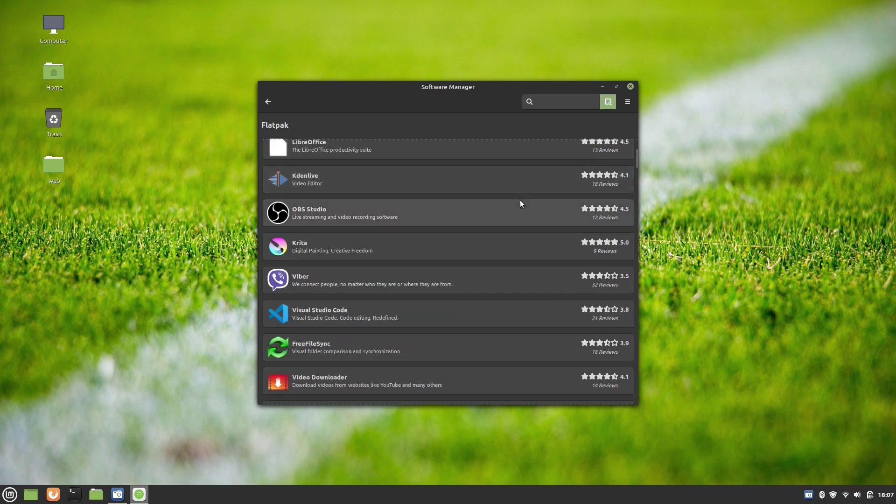
pyautogui.scroll(-2, 520, 202)
pyautogui.scroll(-2, 520, 202)
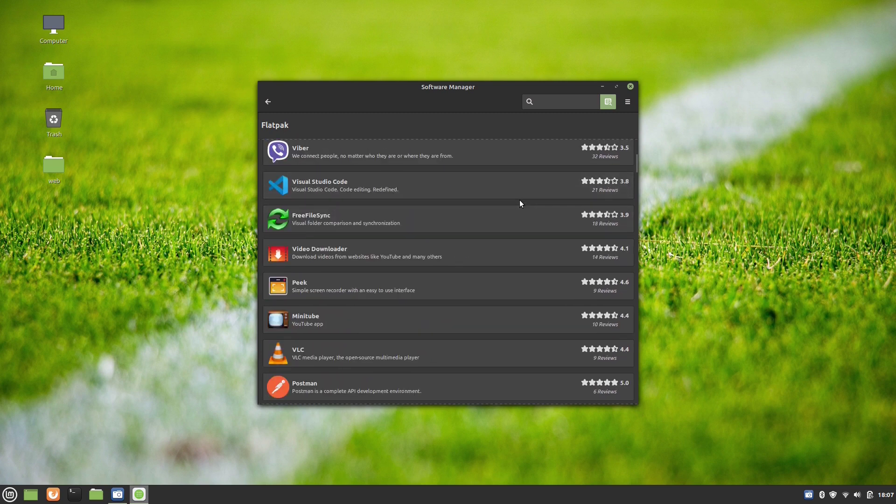
pyautogui.scroll(-7, 520, 202)
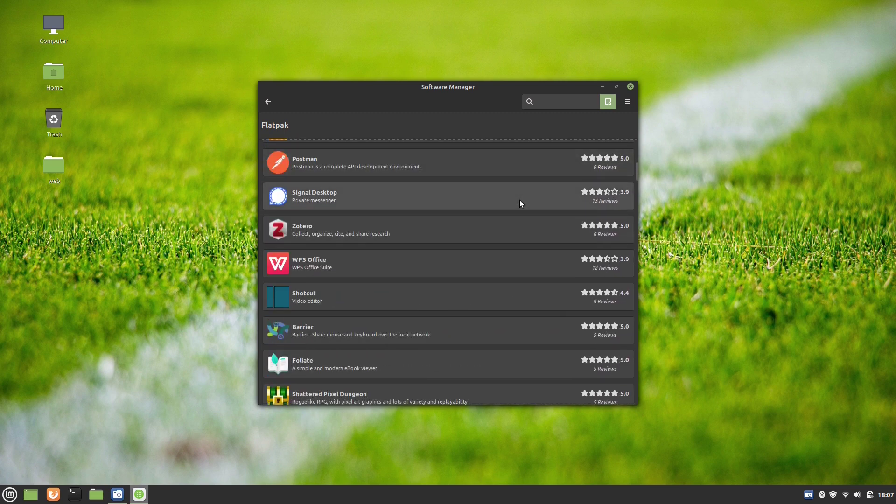
pyautogui.scroll(-1, 521, 204)
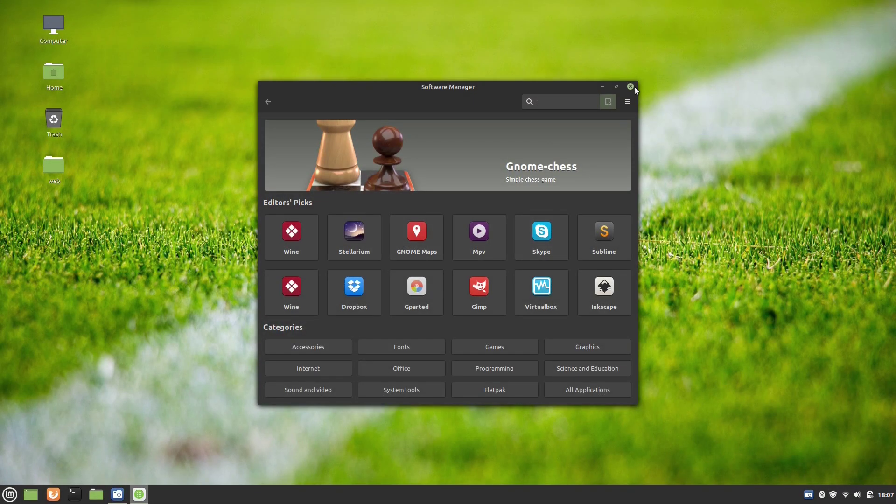
# Search 'onlyoffice' and install ONLYOFFICE Desktop Editors, accepting the extra Flatpak packages
pyautogui.write('onlyoffice')
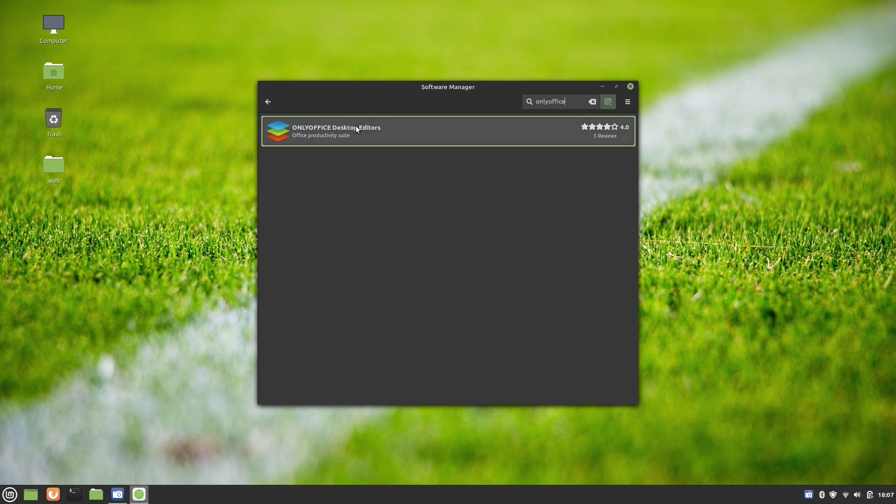
pyautogui.click(356, 127)
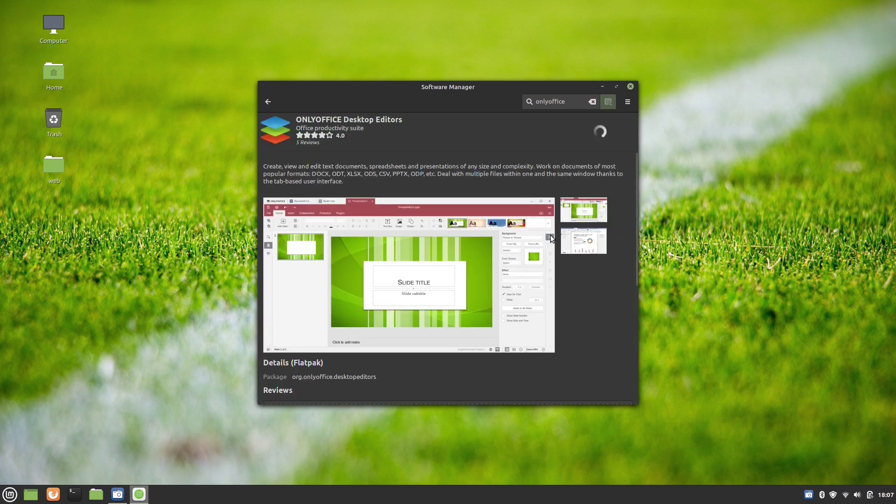
pyautogui.moveTo(636, 199); pyautogui.dragTo(637, 213)
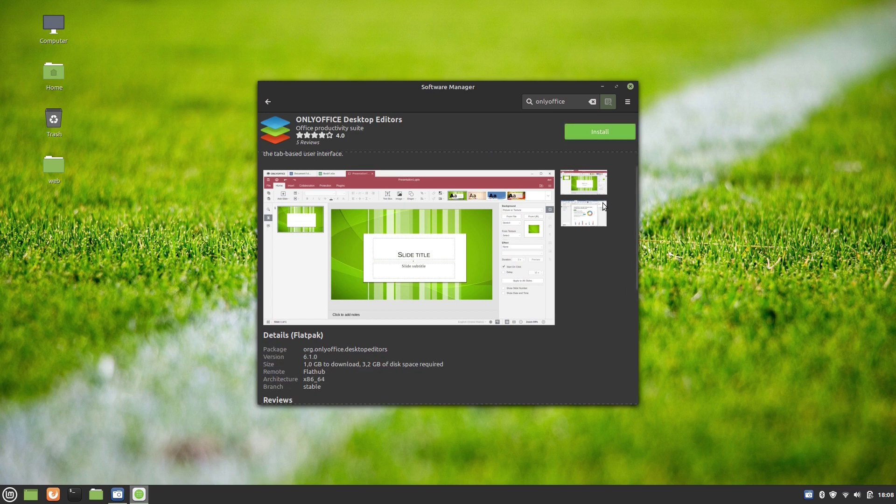
pyautogui.click(605, 135)
pyautogui.click(537, 327)
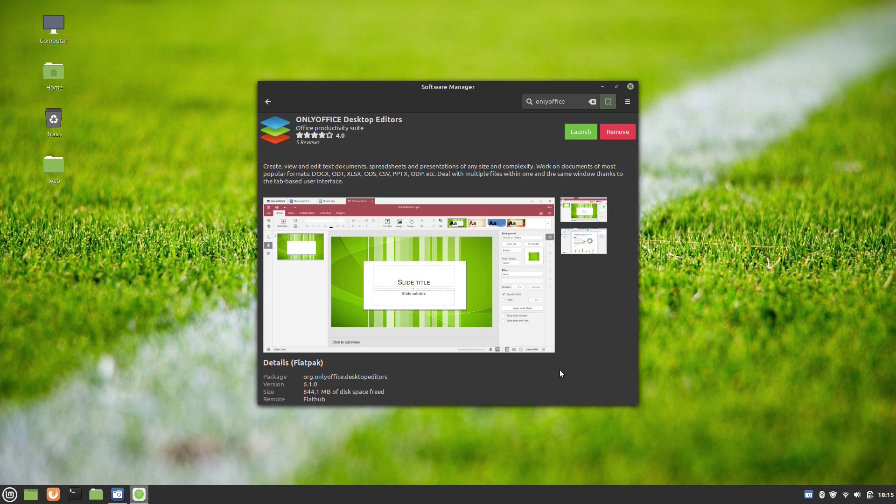
# Return Software Manager to its home page and launch ONLYOFFICE from the Office menu
pyautogui.click(268, 102)
pyautogui.click(268, 101)
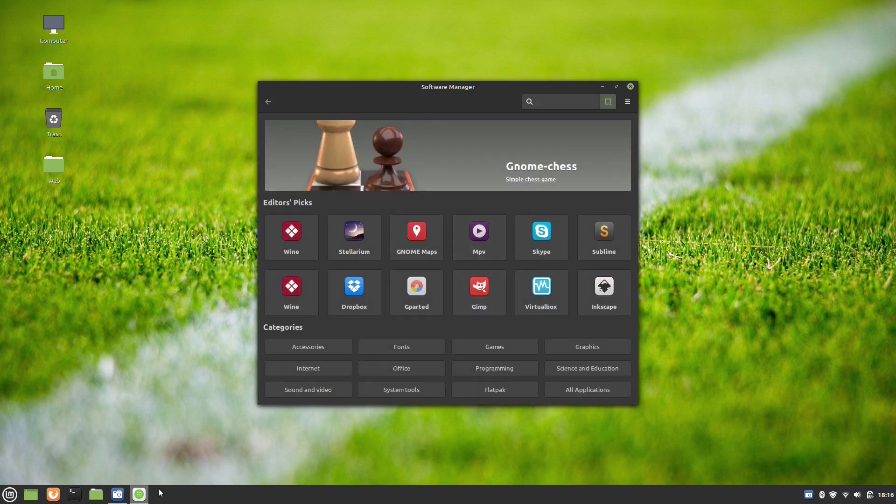
pyautogui.click(139, 494)
pyautogui.click(10, 494)
pyautogui.moveTo(88, 326)
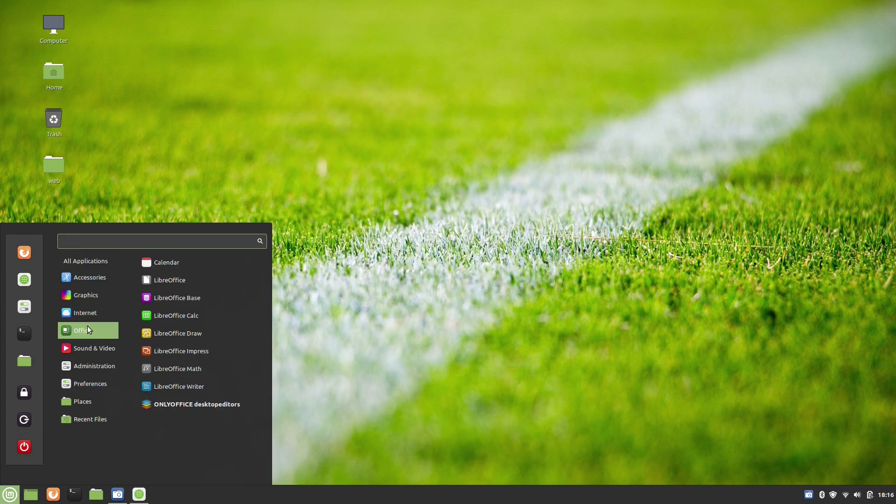
pyautogui.click(219, 404)
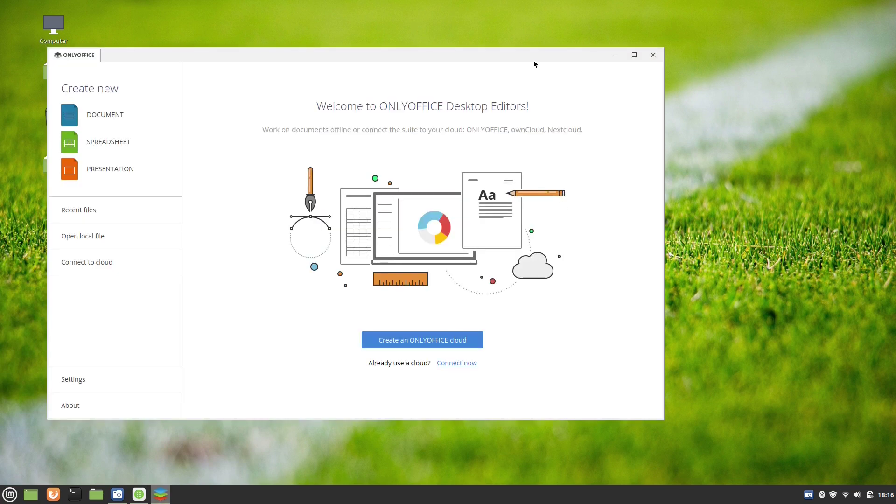
# Open the local file lmde4_xfce.docx in ONLYOFFICE Desktop Editors
pyautogui.moveTo(508, 59); pyautogui.dragTo(642, 59)
pyautogui.click(246, 234)
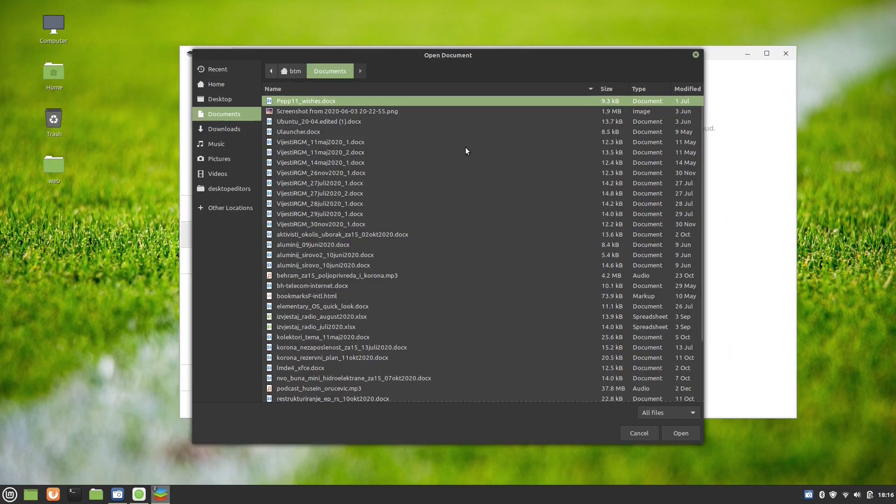
pyautogui.click(310, 368)
pyautogui.click(680, 433)
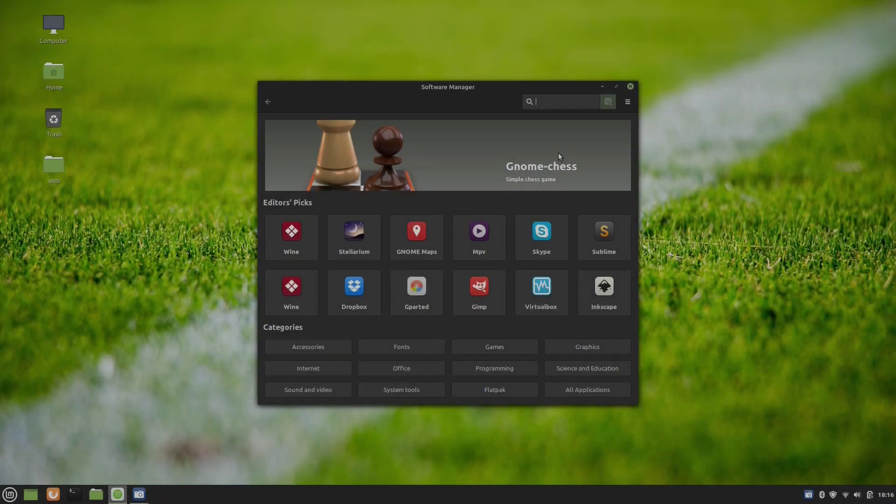
# Search 'kdenlive' and install Kdenlive, authenticating with the account password
pyautogui.write('k')
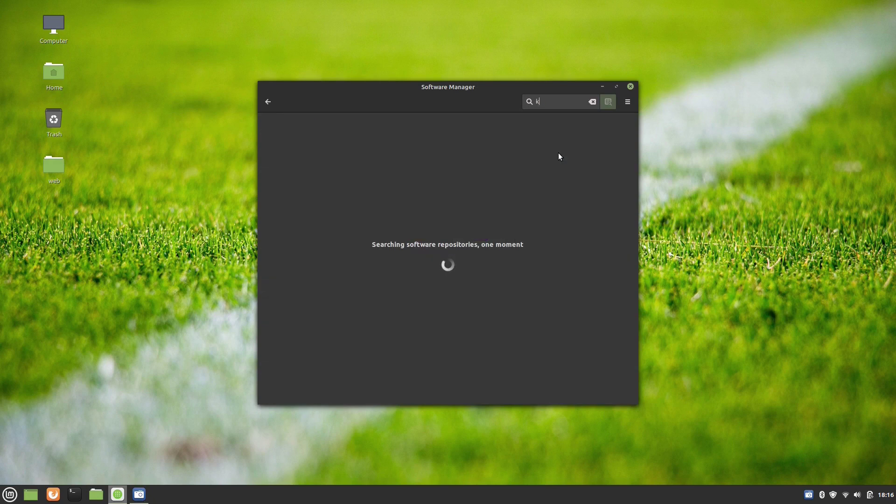
pyautogui.write('denlive')
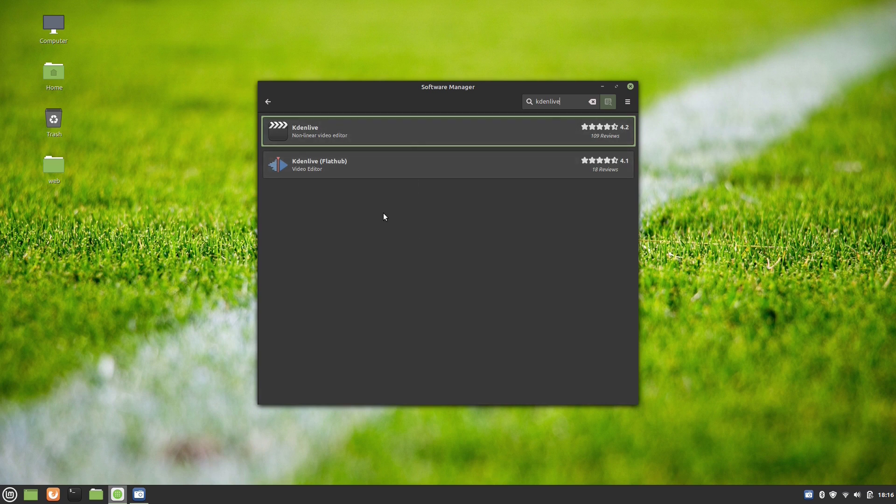
pyautogui.click(427, 128)
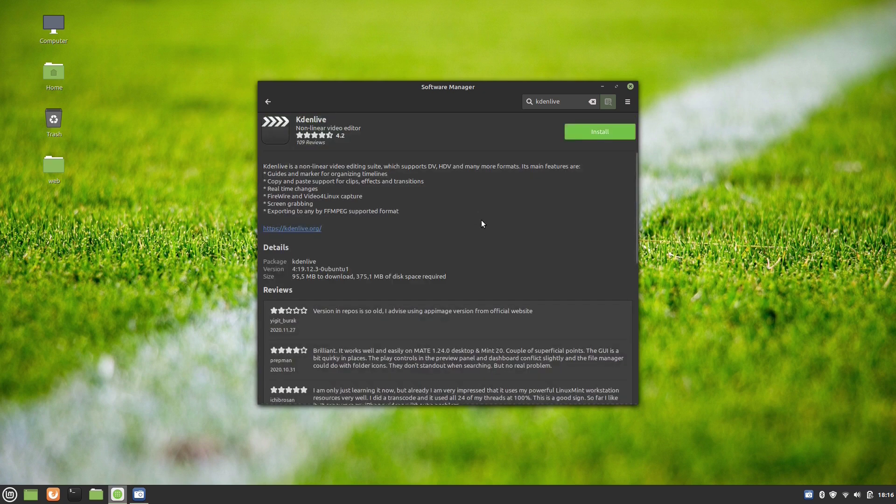
pyautogui.click(603, 134)
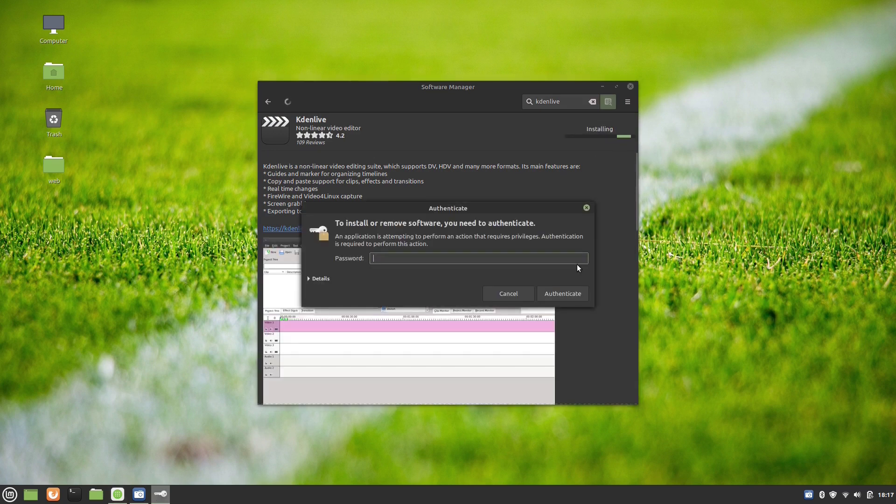
pyautogui.write('•••••••')
pyautogui.click(546, 293)
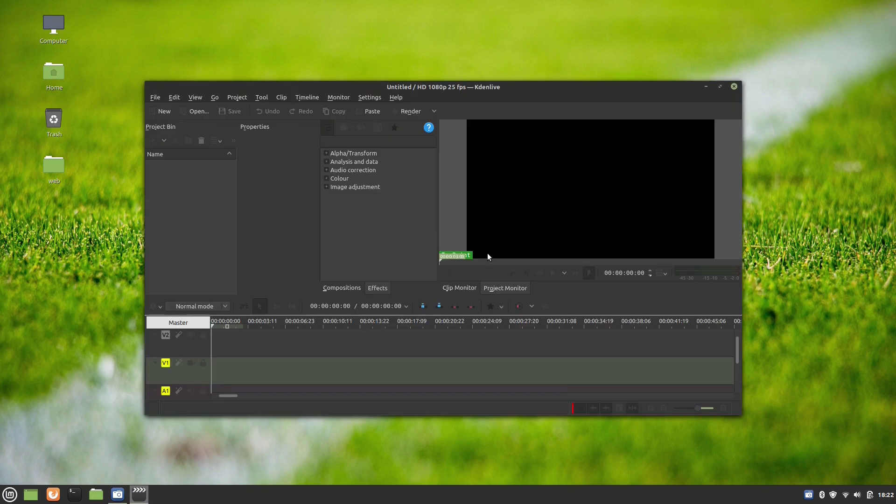
# Maximize Kdenlive and check in About Kdenlive that version 19.12.3 is installed
pyautogui.click(720, 87)
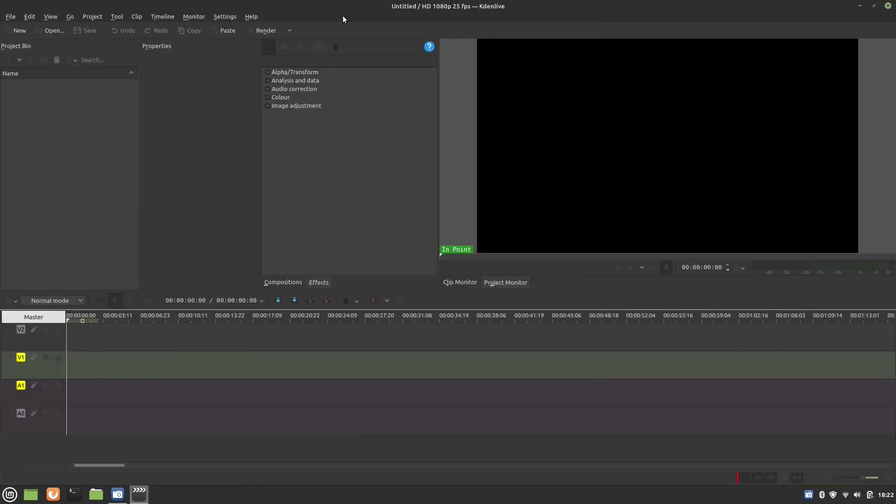
pyautogui.click(251, 17)
pyautogui.click(264, 120)
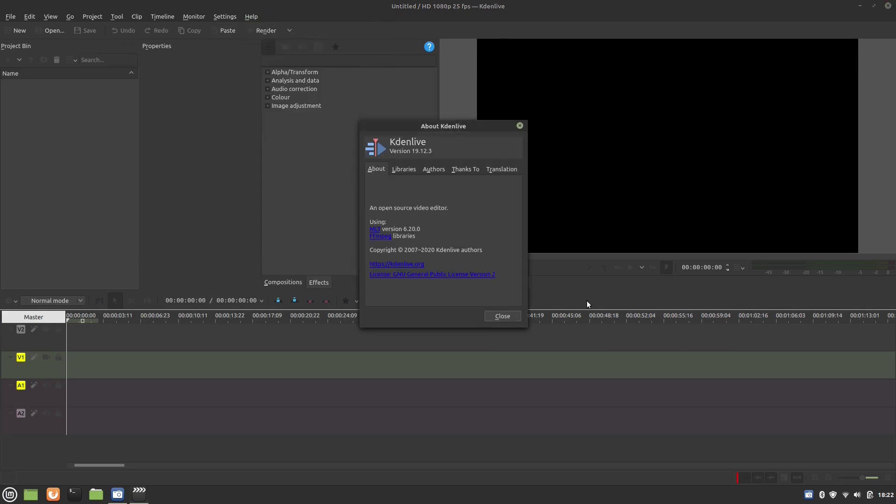
pyautogui.click(587, 304)
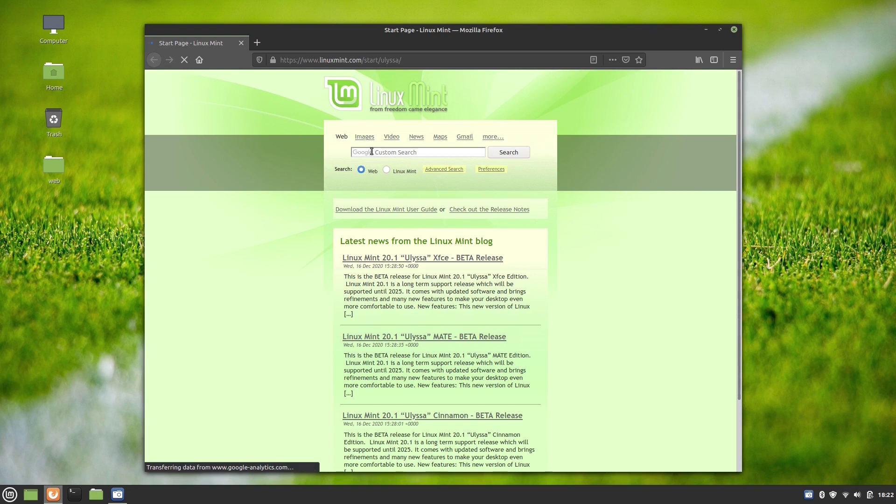
# Search the web for 'libreoffice' and open the official libreoffice.org site
pyautogui.click(372, 152)
pyautogui.write('libreoffice')
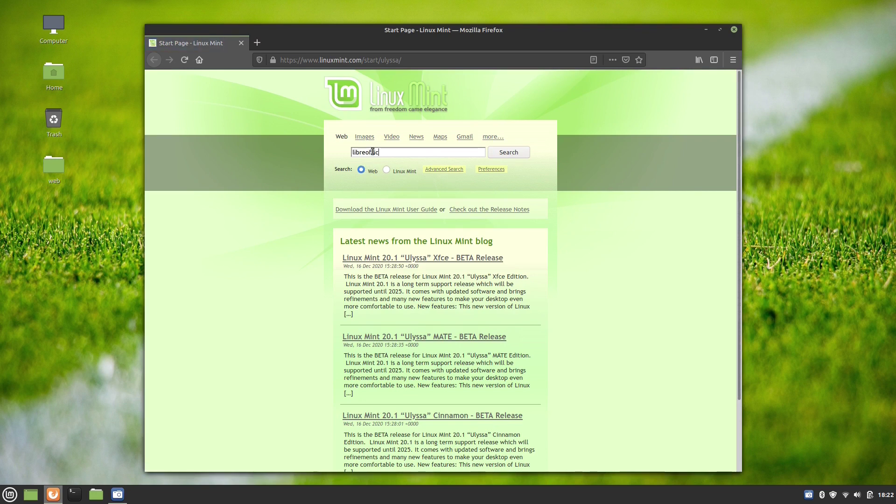
pyautogui.press('Return')
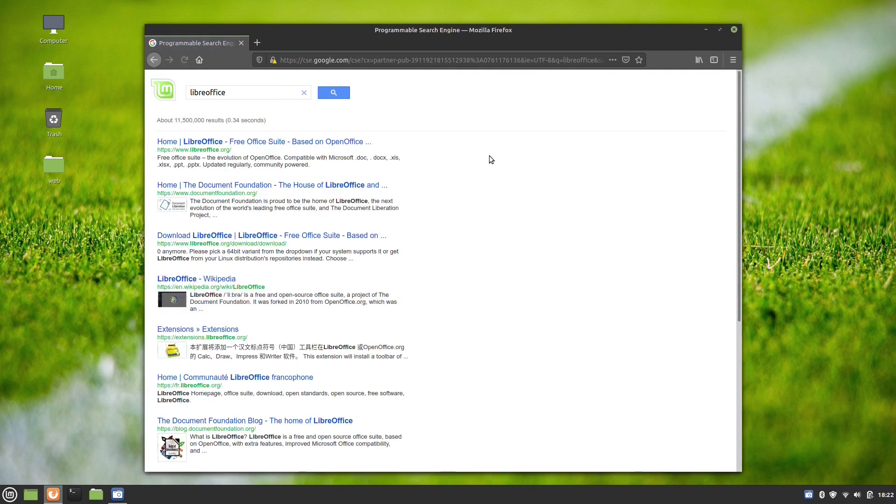
pyautogui.click(337, 143)
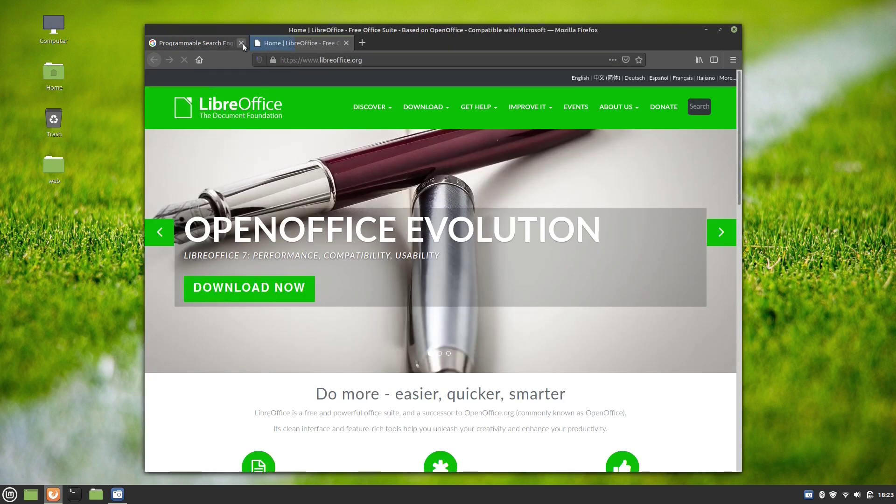
# Download the LibreOffice Fresh full-language AppImage from the site's AppImage page
pyautogui.click(242, 42)
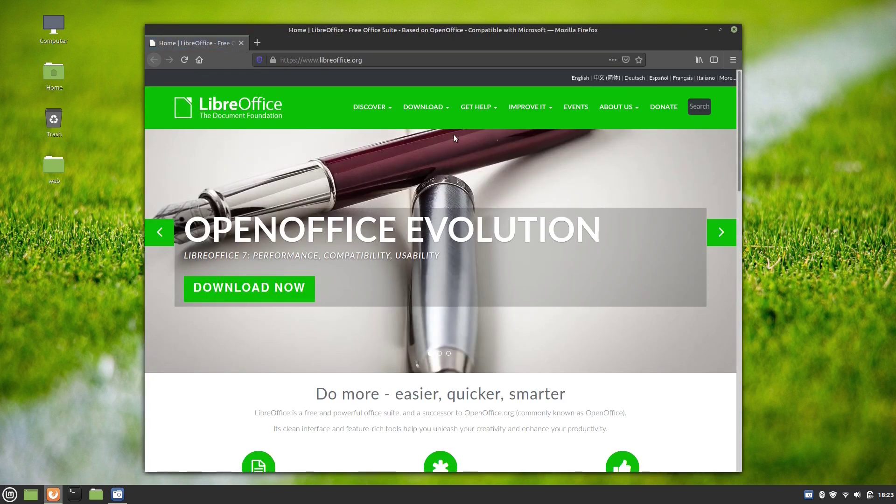
pyautogui.moveTo(423, 107)
pyautogui.click(443, 249)
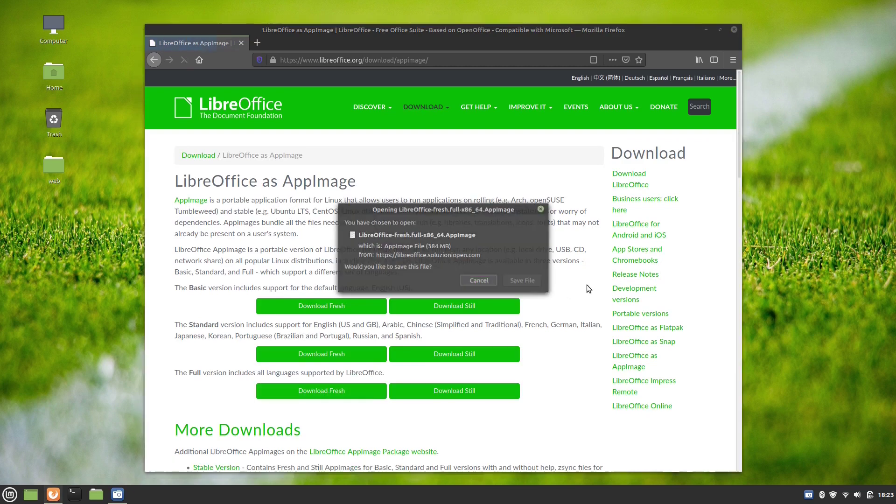
pyautogui.click(519, 283)
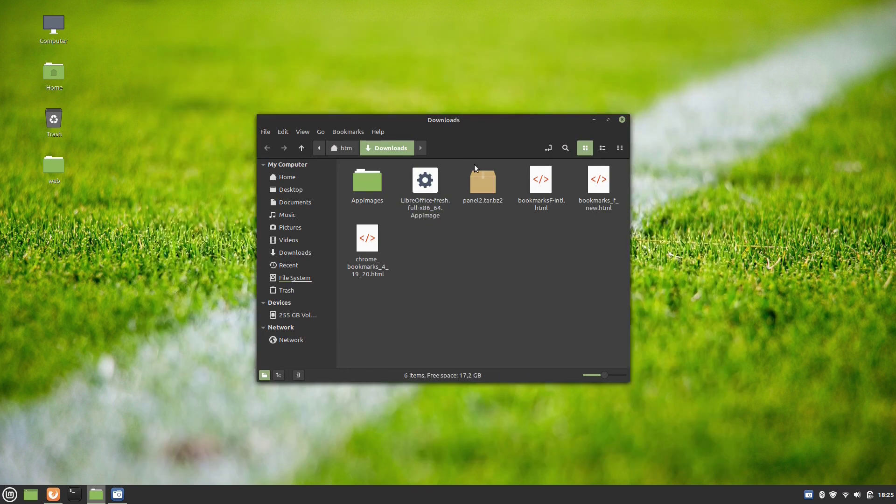
# Enable 'Allow executing file as program' on the LibreOffice AppImage, then run it
pyautogui.rightClick(428, 172)
pyautogui.click(469, 321)
pyautogui.click(419, 124)
pyautogui.click(370, 246)
pyautogui.click(564, 380)
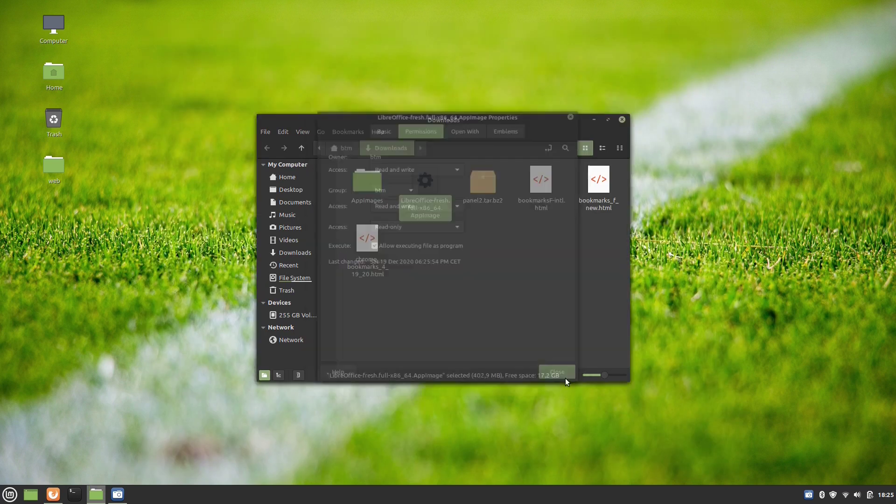
pyautogui.press('Return')
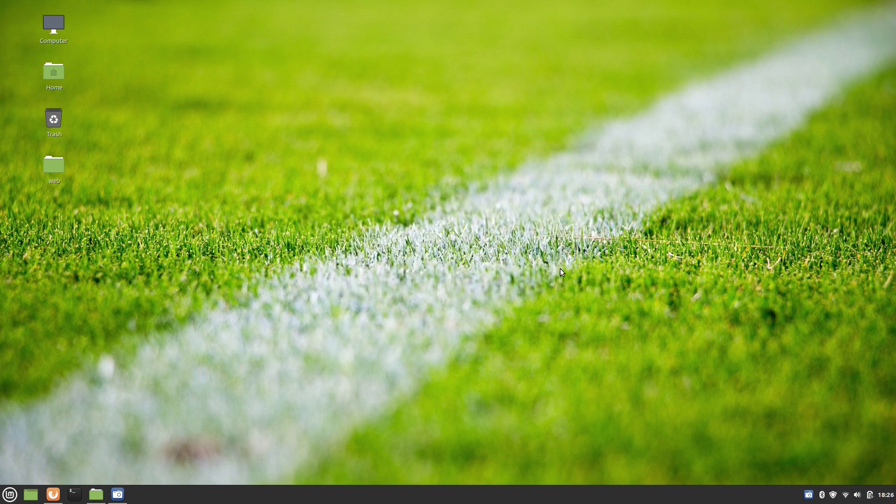
# Search 'opera browser' and download the Opera .deb, opening it with GDebi Package Installer
pyautogui.write('o')
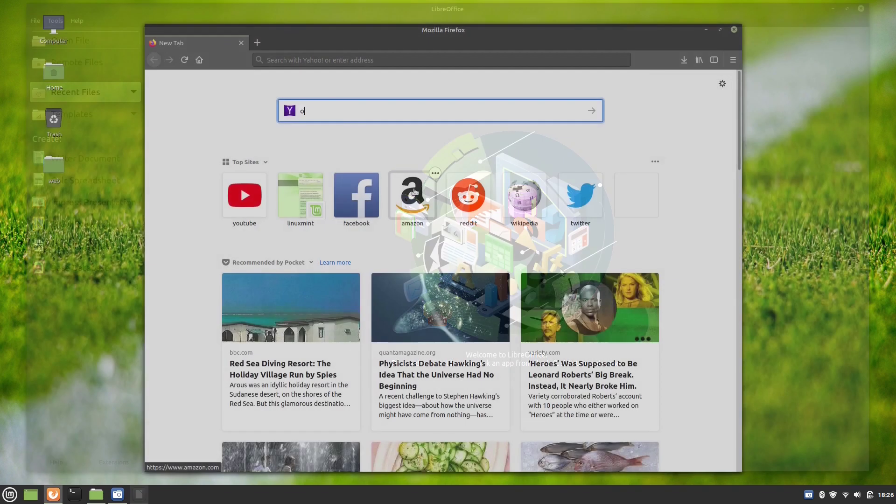
pyautogui.write('pera browser')
pyautogui.press('Return')
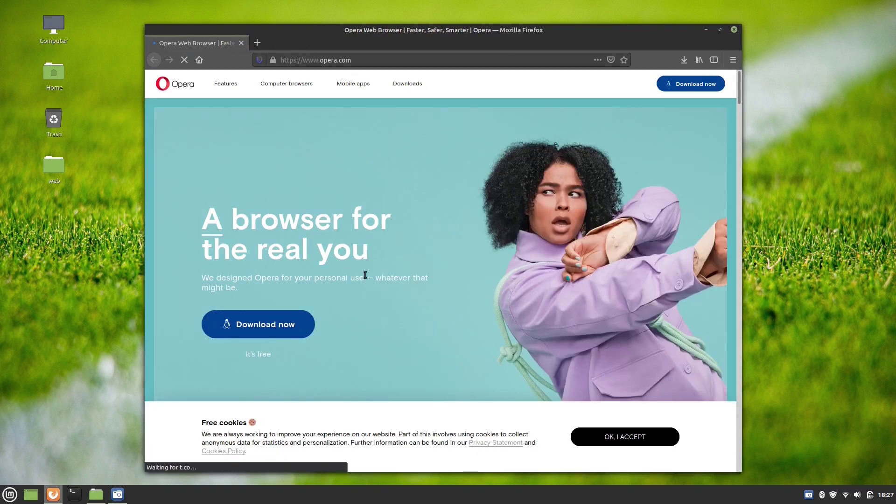
pyautogui.click(258, 323)
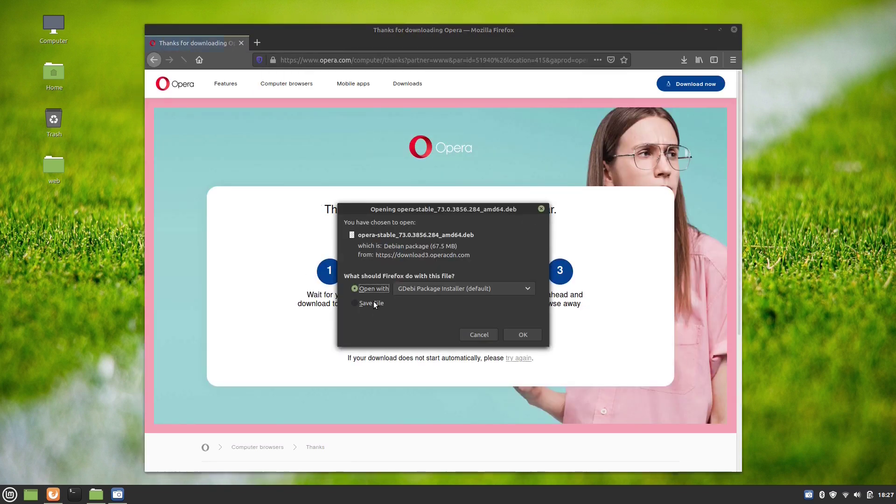
pyautogui.click(369, 303)
pyautogui.click(522, 335)
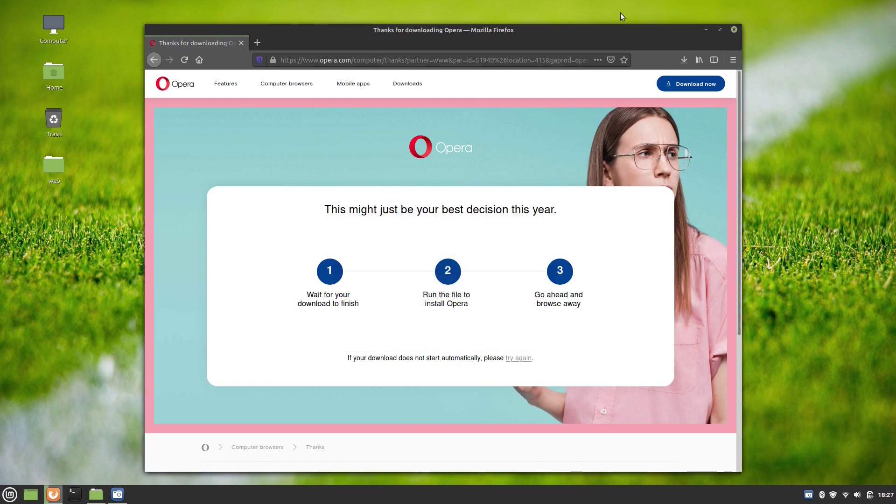
pyautogui.click(681, 60)
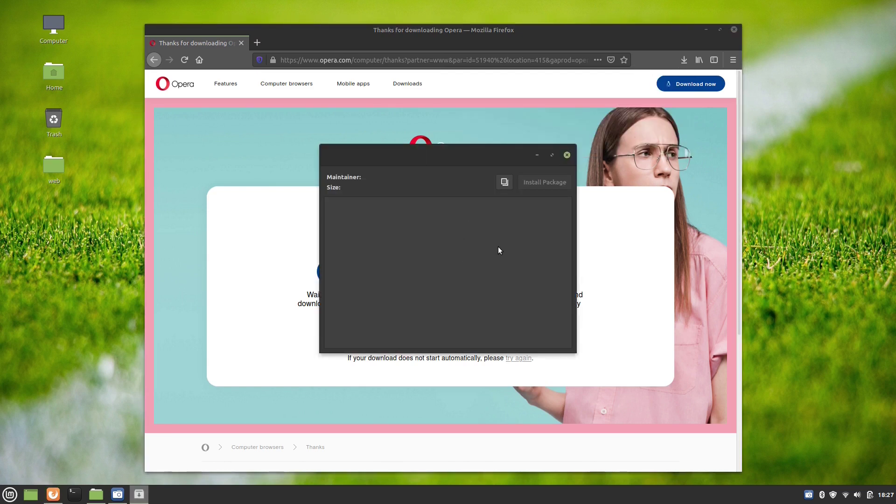
# Bring up the installer and review which additional package Opera requires
pyautogui.click(705, 29)
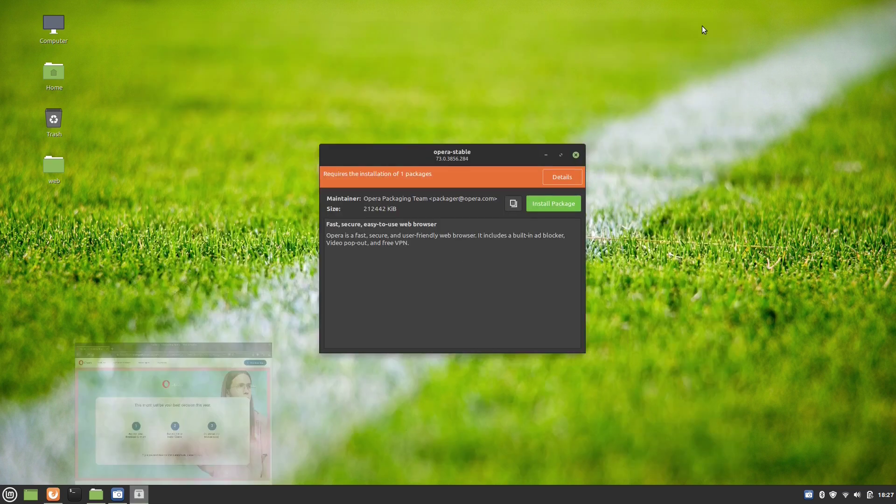
pyautogui.click(571, 177)
pyautogui.click(522, 345)
# Install opera-stable 73.0.3856.284, authenticating with the account password, then close GDebi
pyautogui.click(555, 206)
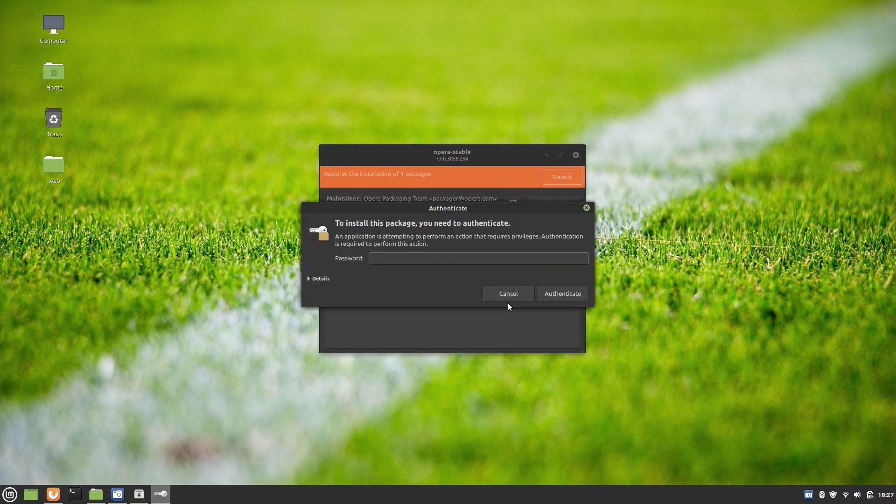
pyautogui.write('********')
pyautogui.click(559, 297)
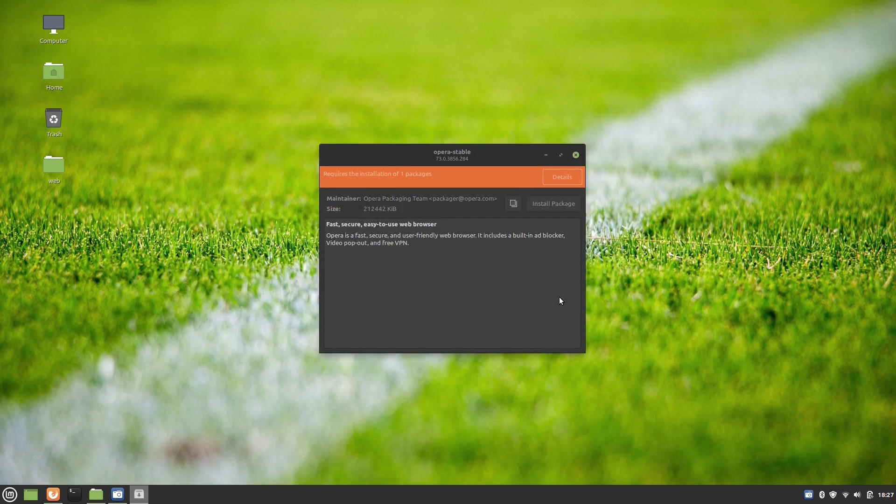
pyautogui.click(540, 329)
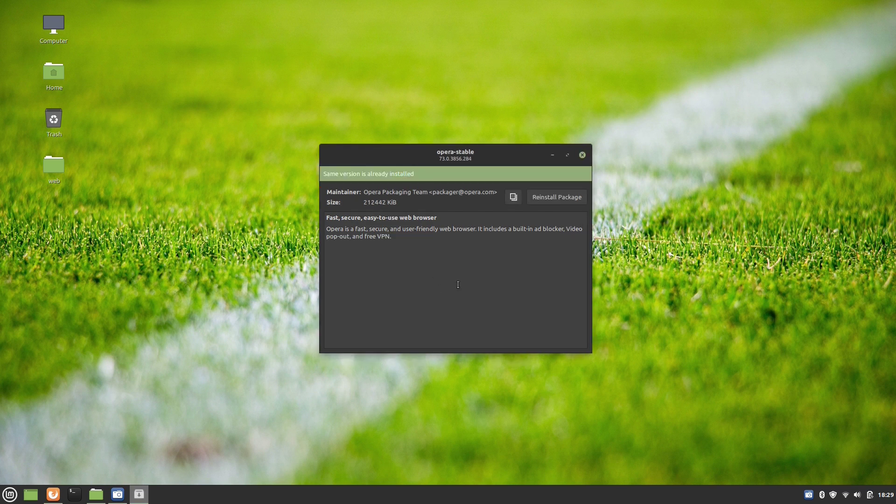
pyautogui.click(582, 155)
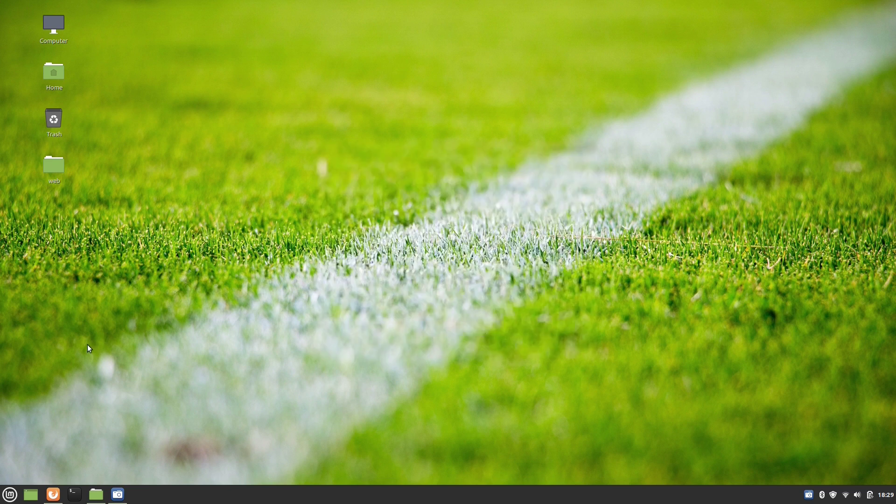
# Close the Downloads folder and the Opera download tab, then quit Firefox
pyautogui.click(96, 494)
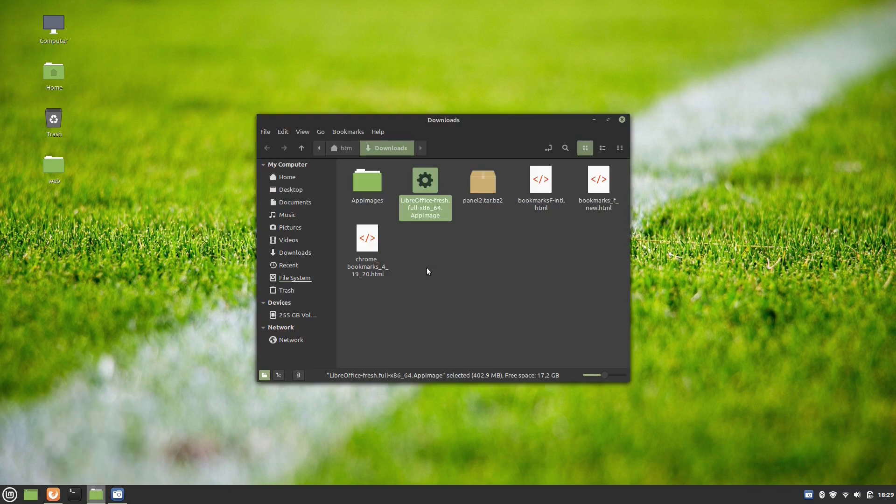
pyautogui.click(621, 119)
pyautogui.click(53, 494)
pyautogui.click(258, 43)
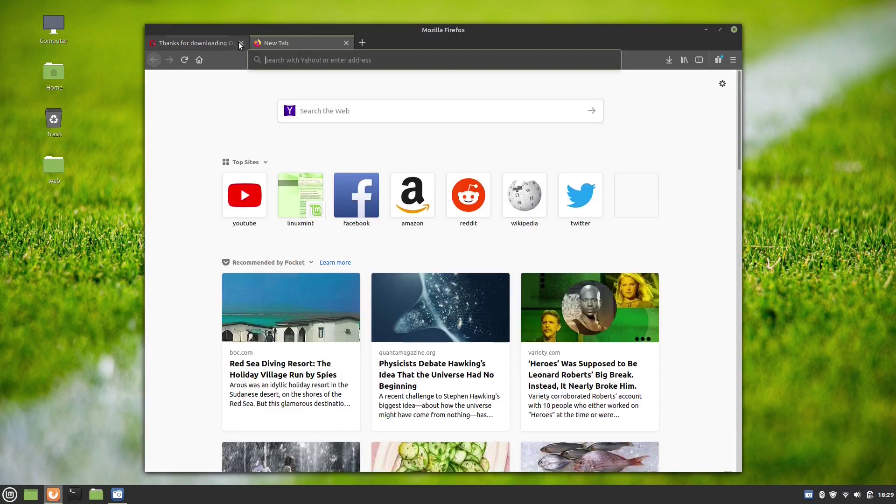
pyautogui.click(241, 43)
pyautogui.click(734, 29)
# Launch Opera from the Internet menu and decline sending usage information
pyautogui.click(9, 494)
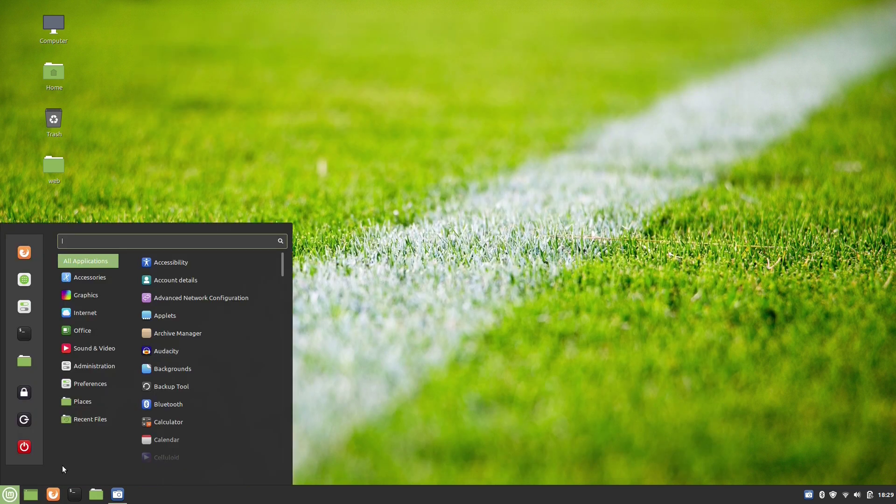
pyautogui.moveTo(88, 313)
pyautogui.click(177, 351)
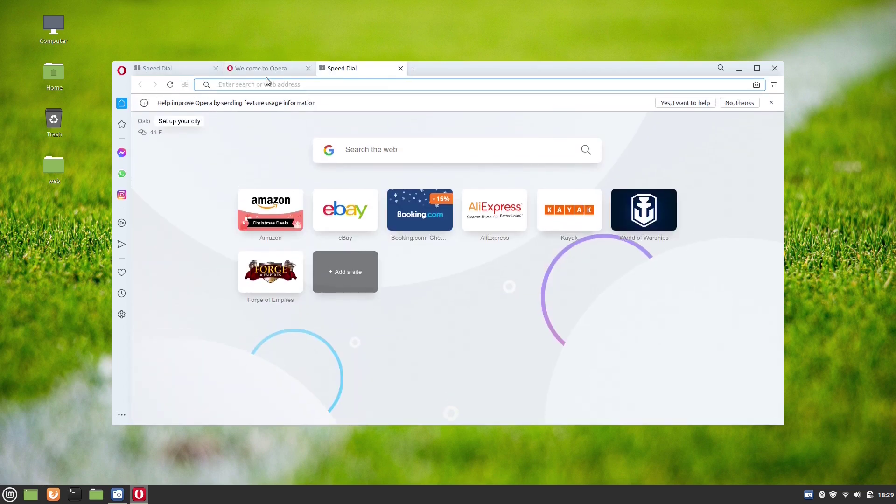
pyautogui.click(746, 103)
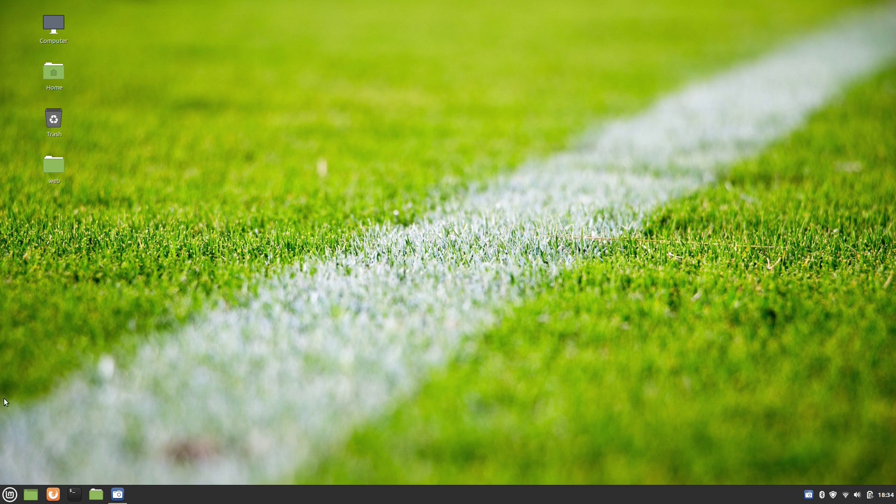
# Add Opera to the panel and place its launcher right after Firefox
pyautogui.click(9, 495)
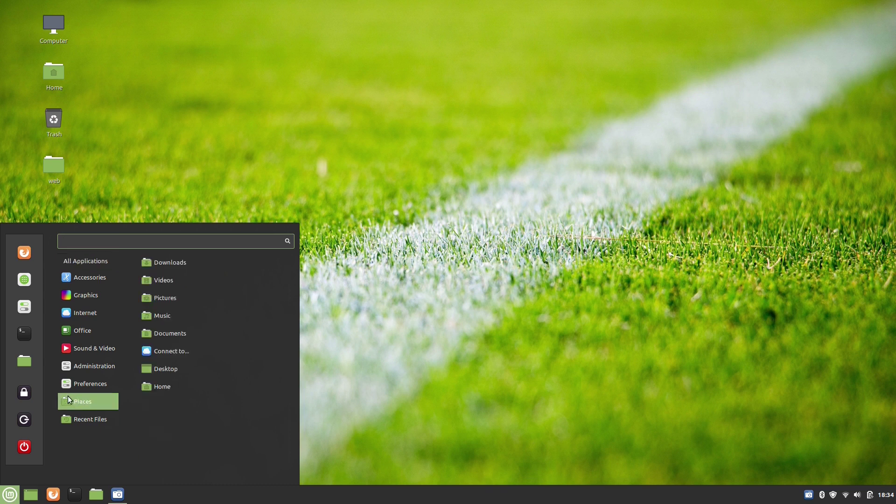
pyautogui.moveTo(86, 300)
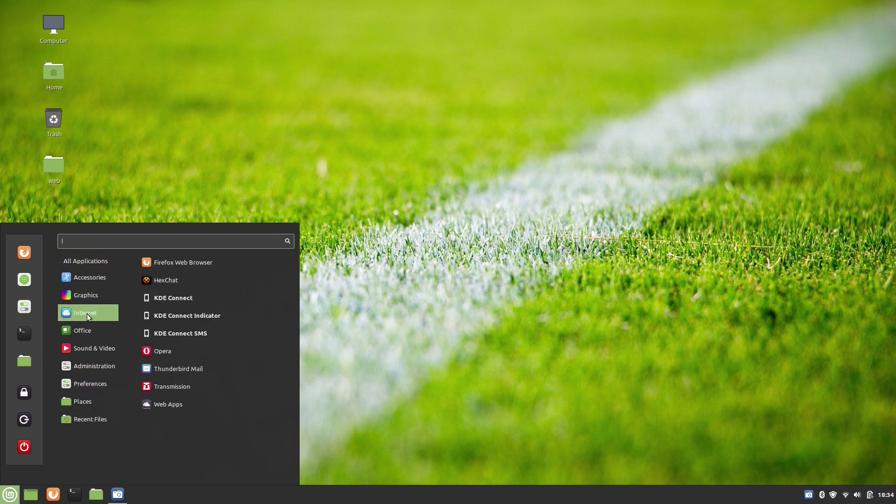
pyautogui.rightClick(159, 348)
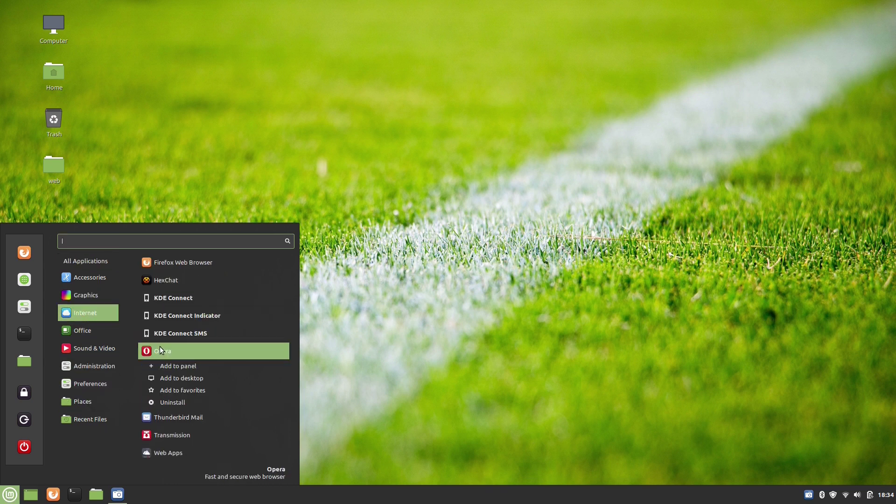
pyautogui.click(177, 364)
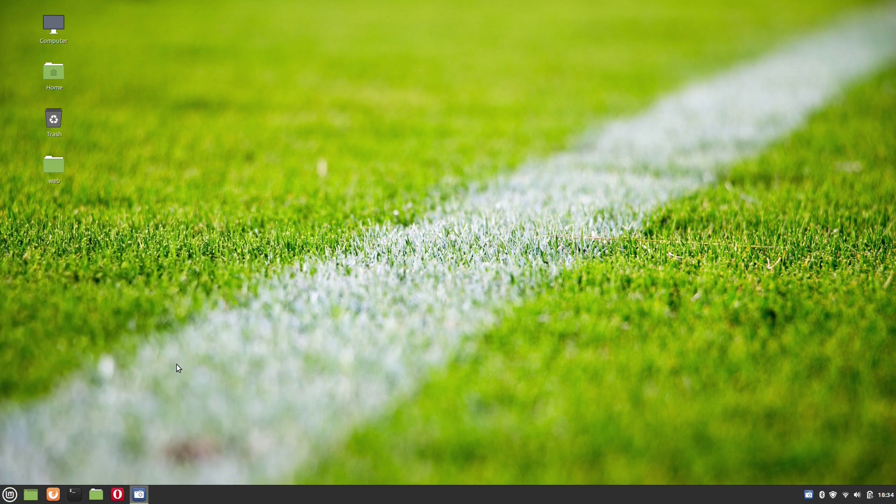
pyautogui.moveTo(117, 494); pyautogui.dragTo(78, 498)
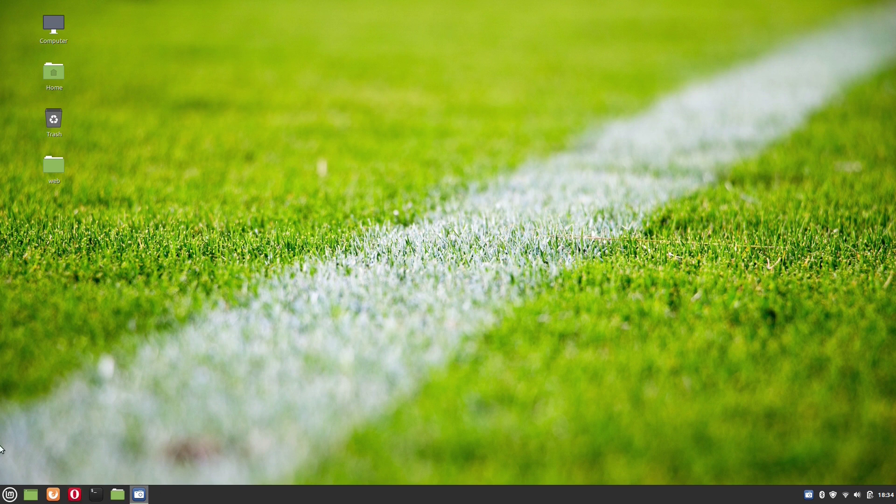
# Add ONLYOFFICE from the Office menu to the panel, right after Opera
pyautogui.click(10, 498)
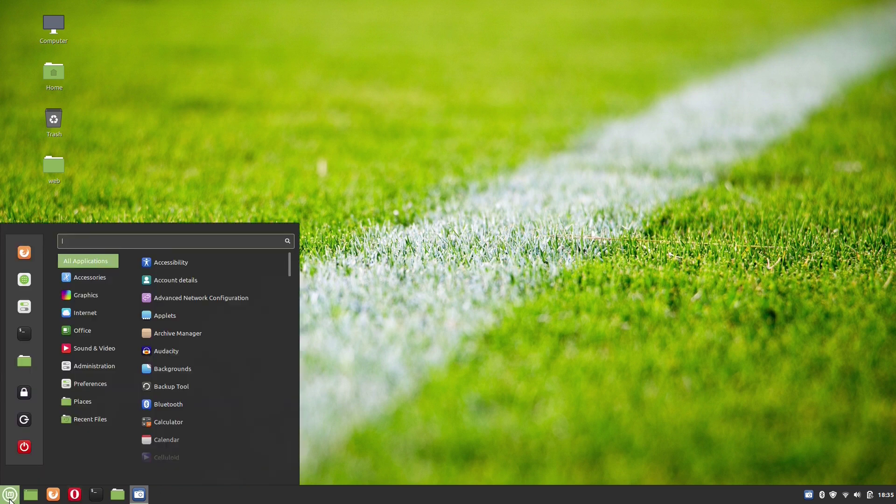
pyautogui.moveTo(70, 336)
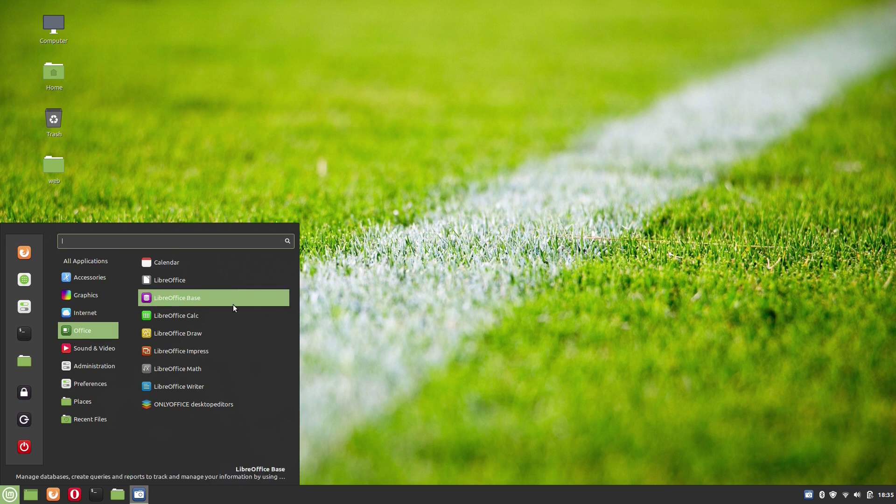
pyautogui.rightClick(202, 404)
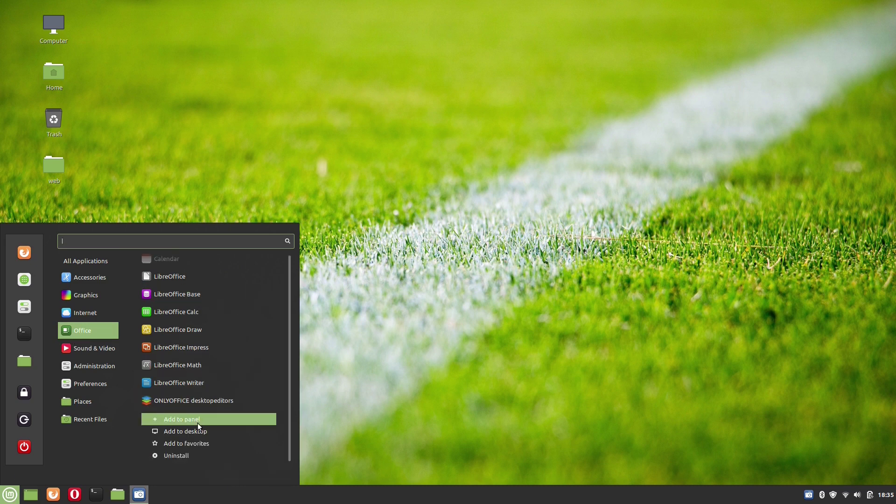
pyautogui.click(197, 422)
pyautogui.moveTo(140, 494); pyautogui.dragTo(95, 495)
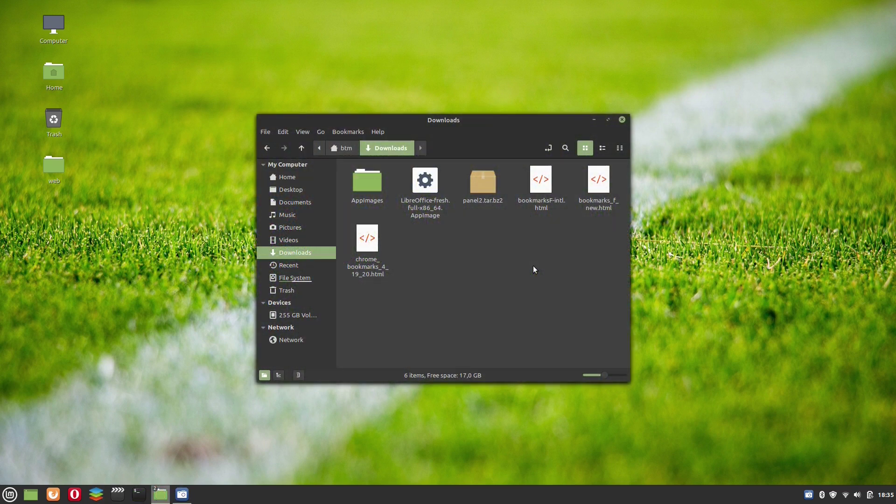
pyautogui.hotkey('ctrl', 'alt', 'Down')
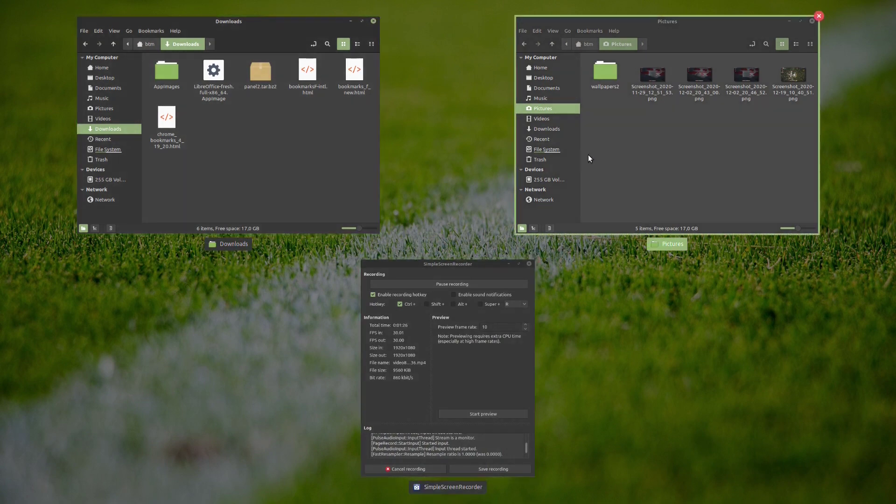
# Focus the Pictures window, switch workspace with Ctrl+Alt+Right and view its windows
pyautogui.click(625, 149)
pyautogui.hotkey('ctrl', 'alt', 'Right')
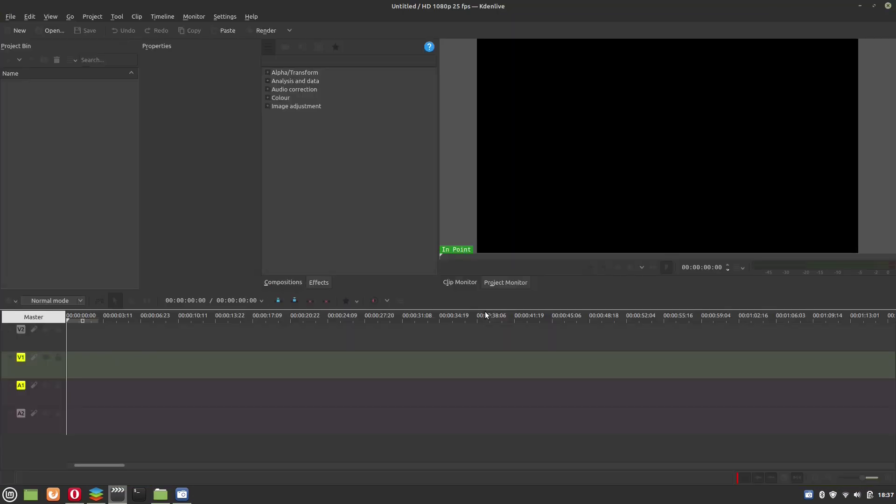
pyautogui.hotkey('ctrl', 'alt', 'Down')
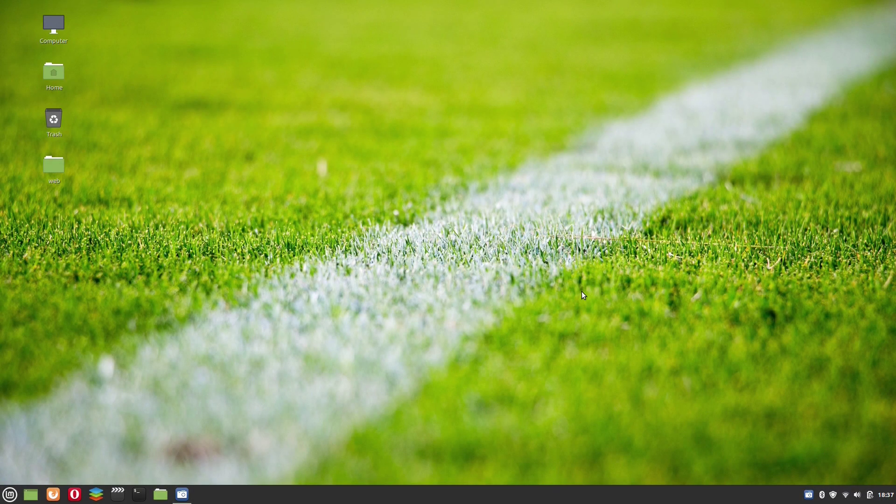
pyautogui.press('super')
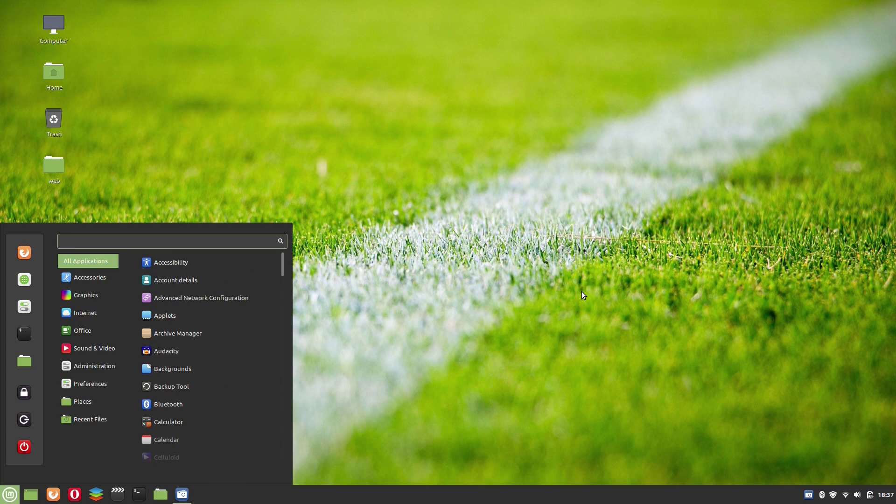
pyautogui.write('audad')
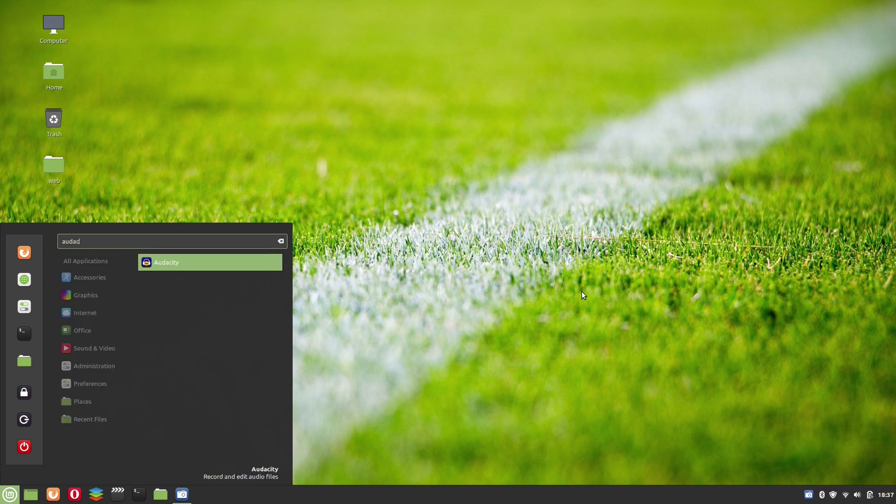
pyautogui.press('Return')
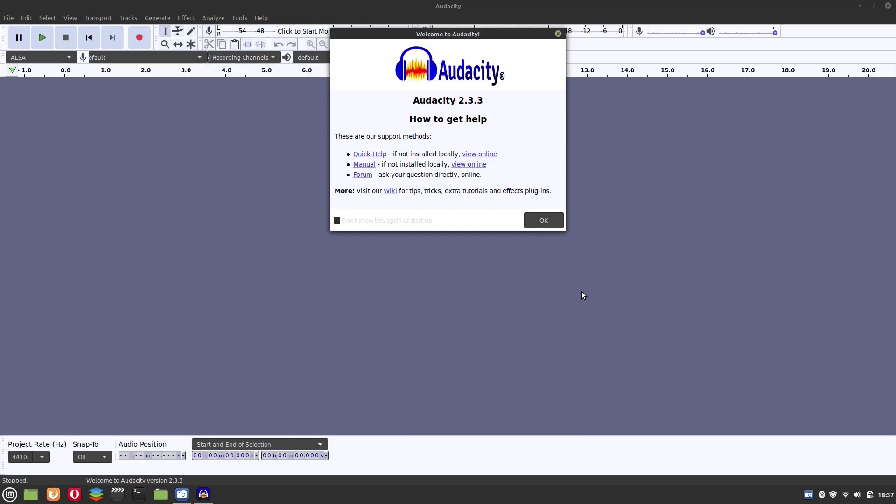
pyautogui.click(549, 223)
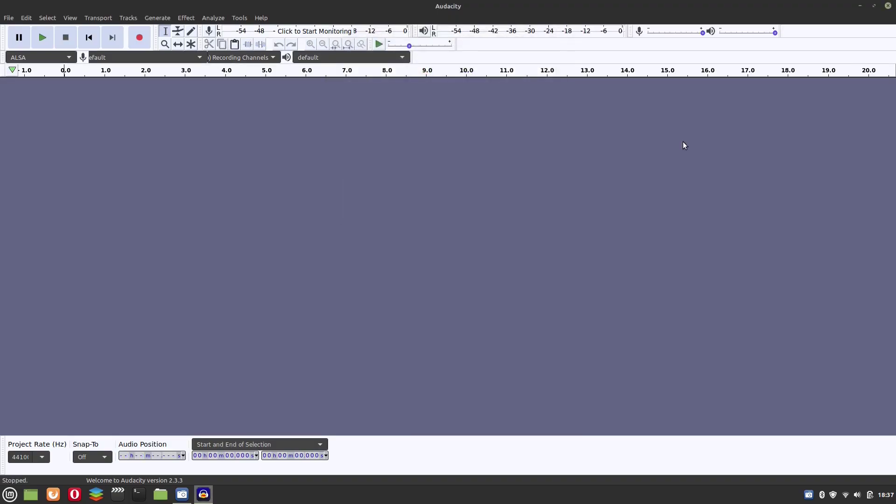
pyautogui.click(888, 6)
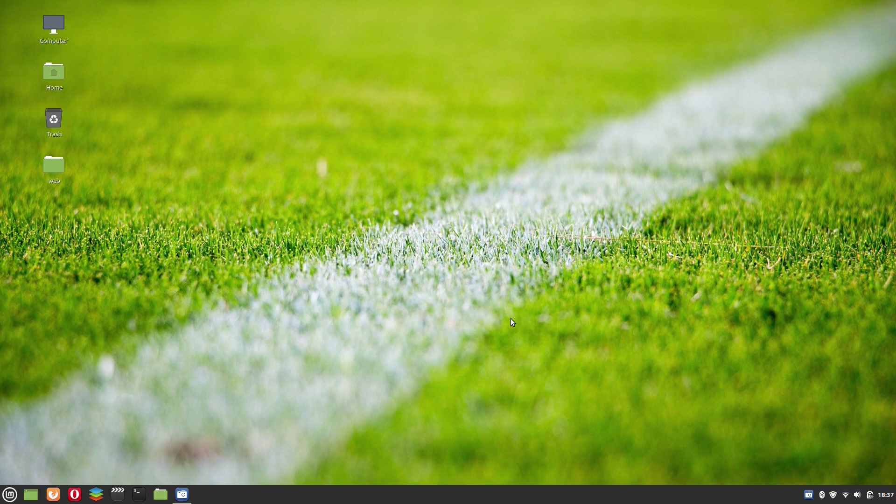
# Search the home folder for 'libre' and run the LibreOffice AppImage from the results
pyautogui.click(160, 494)
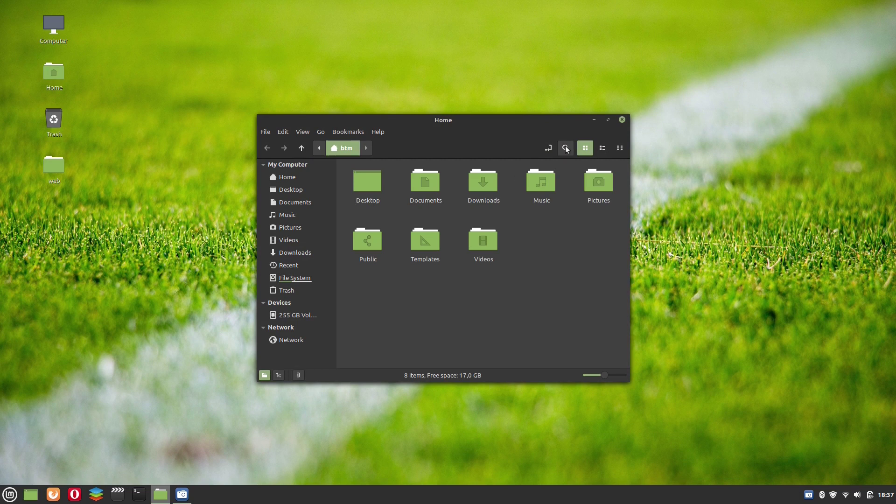
pyautogui.click(566, 148)
pyautogui.write('libre')
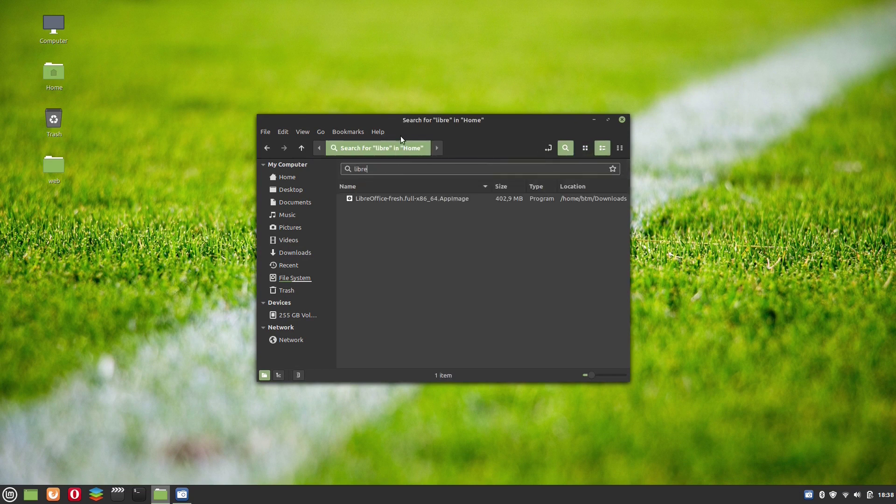
pyautogui.doubleClick(387, 201)
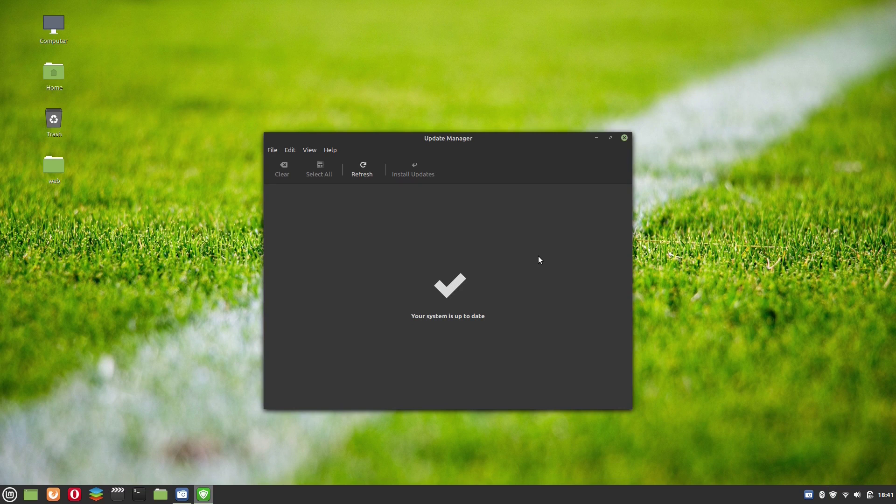
# Open Software Sources from Update Manager's Edit menu and show its Maintenance page
pyautogui.click(309, 150)
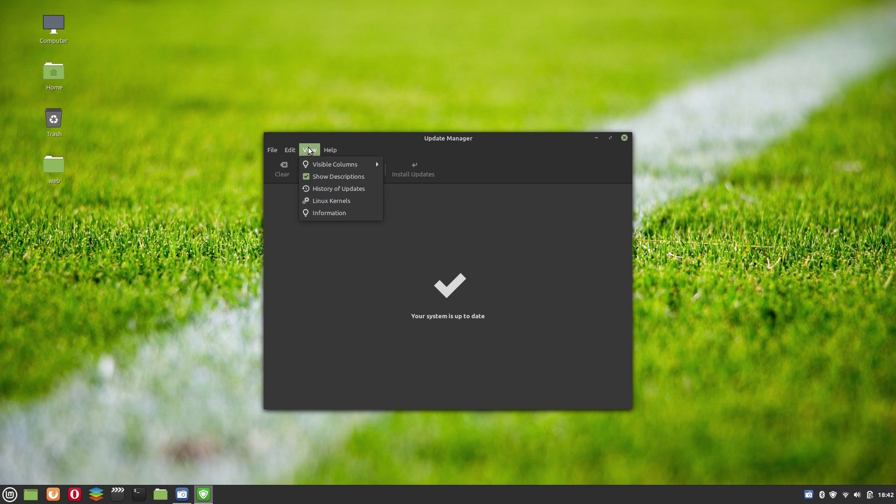
pyautogui.moveTo(283, 146)
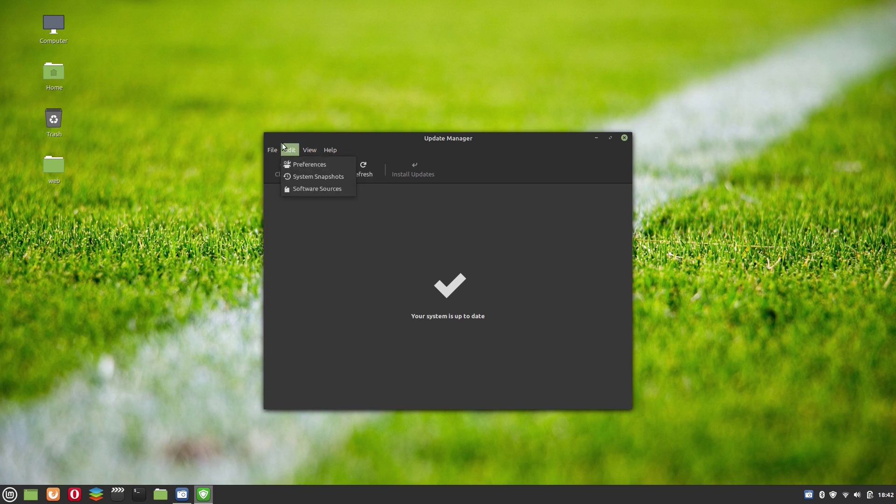
pyautogui.click(295, 190)
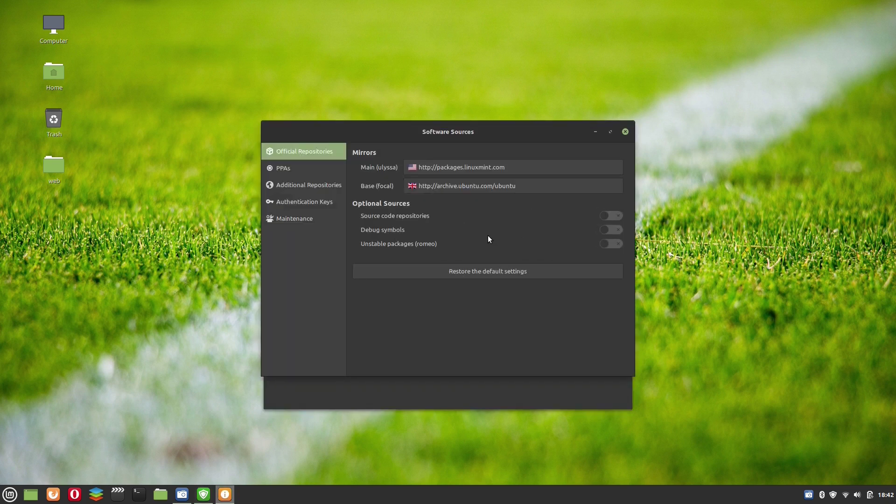
pyautogui.click(286, 218)
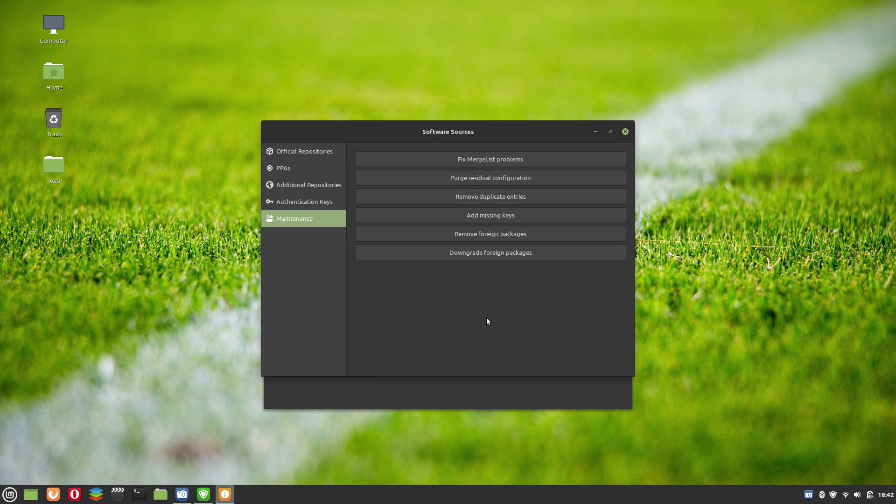
# Close Software Sources and the Nemo window, then eject the COLORLINE drive from the removable drives applet
pyautogui.hotkey('alt', 'F4')
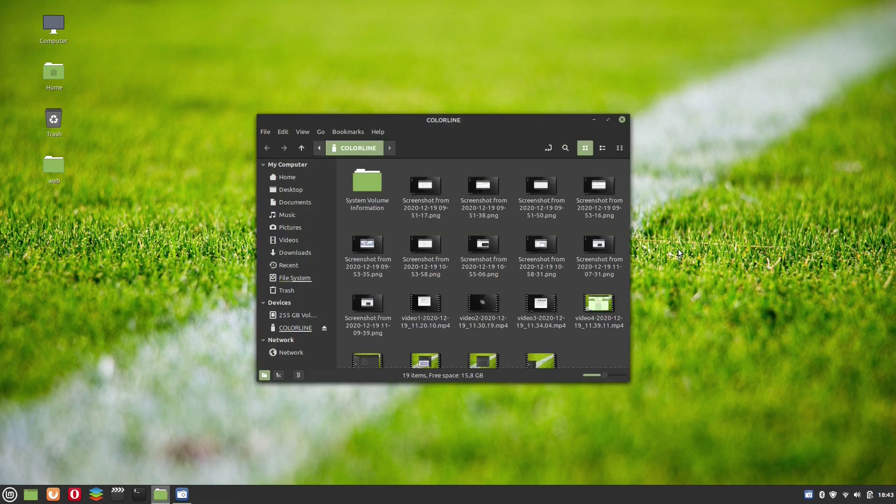
pyautogui.click(270, 178)
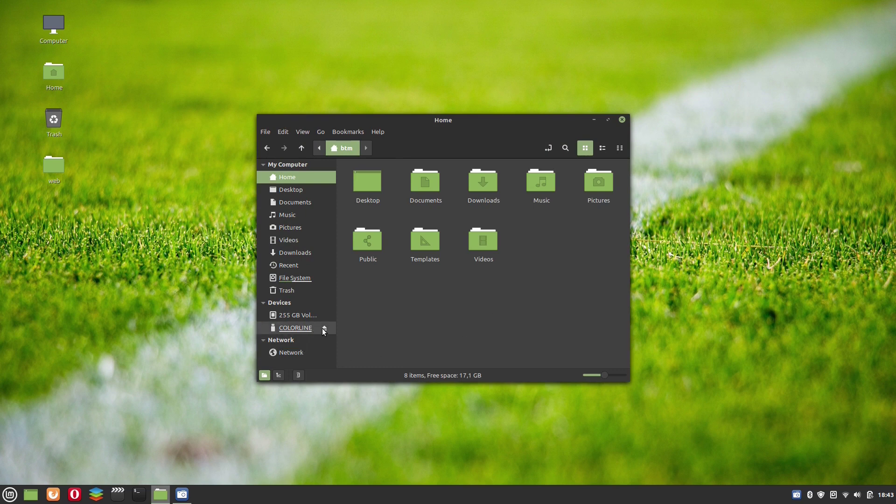
pyautogui.click(622, 120)
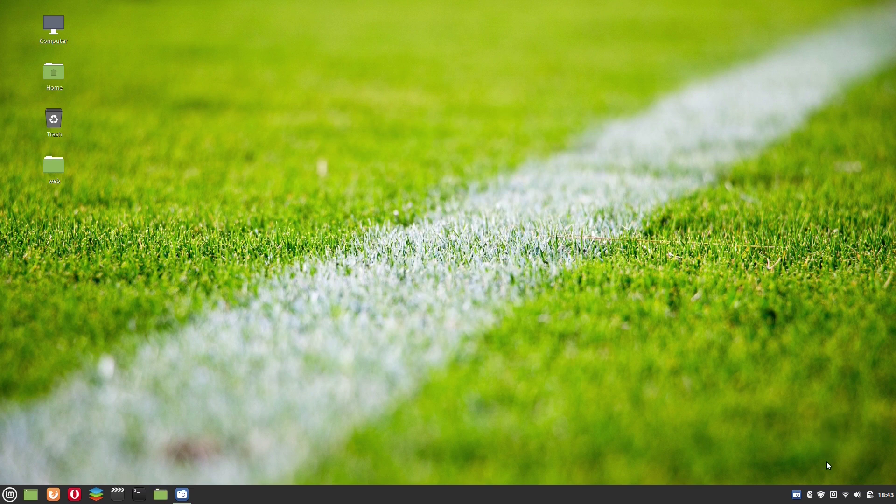
pyautogui.click(833, 497)
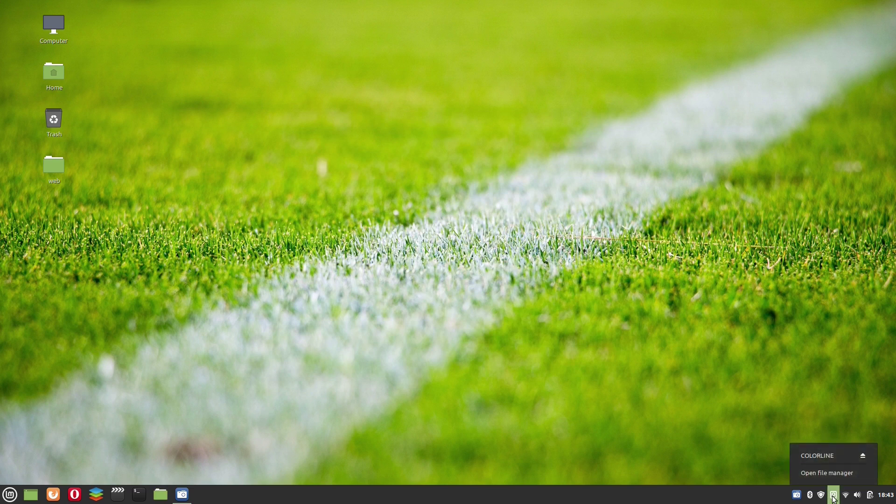
pyautogui.click(862, 455)
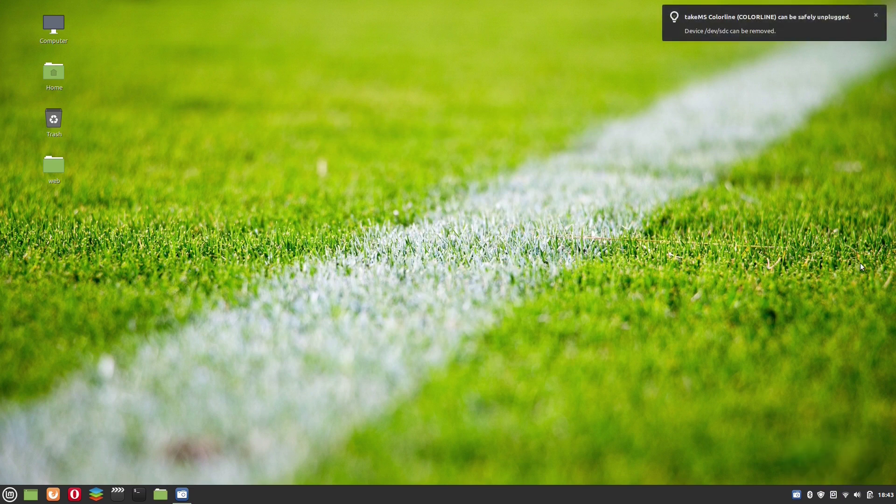